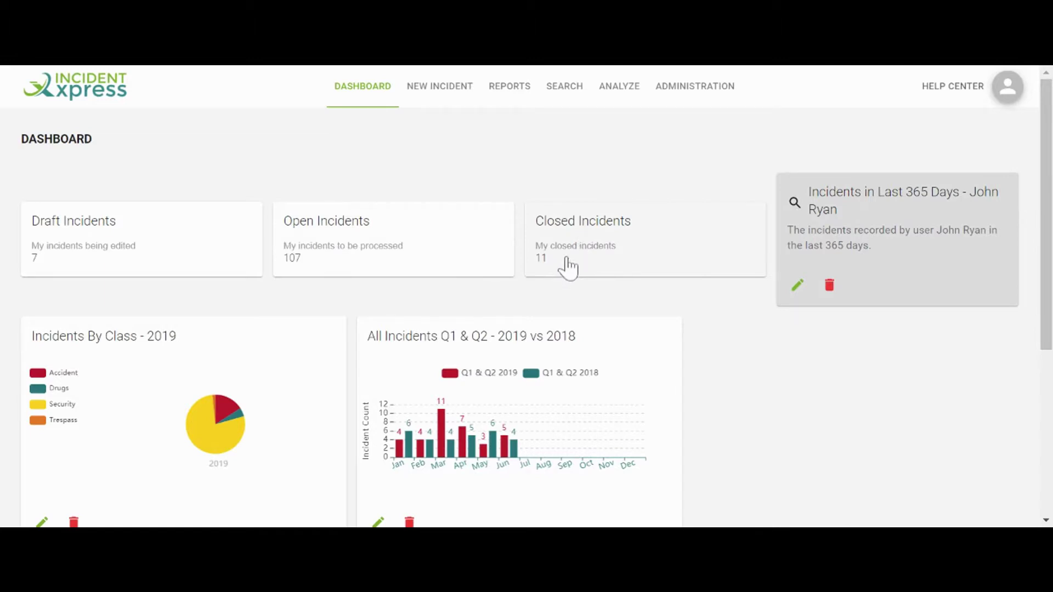
Open draft incident 156 from the draft incidents list and review its details in view mode
{"action": "left_click", "coordinate": [93, 242]}
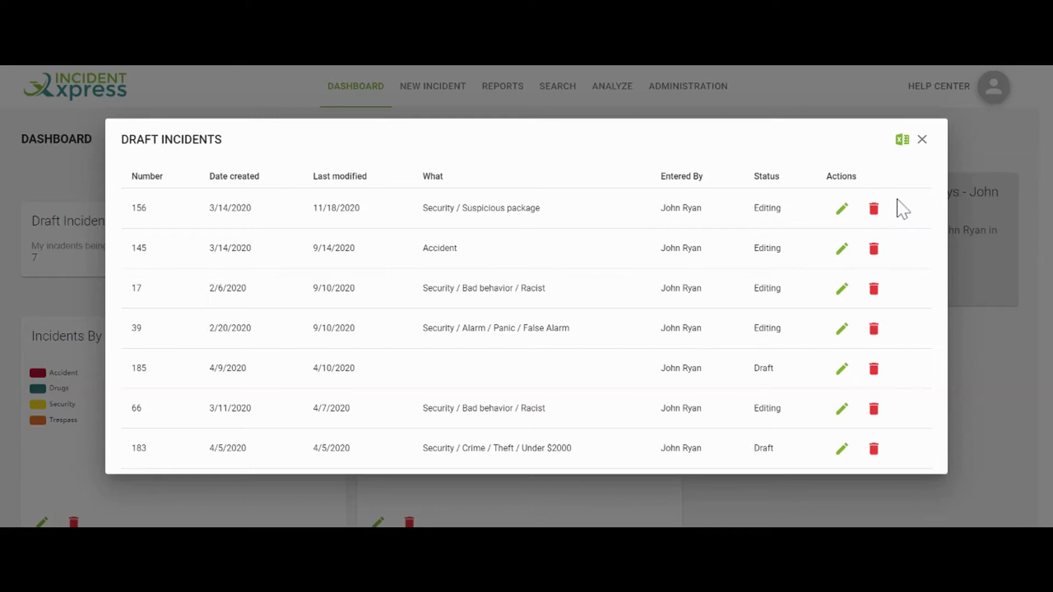
{"action": "left_click", "coordinate": [842, 210]}
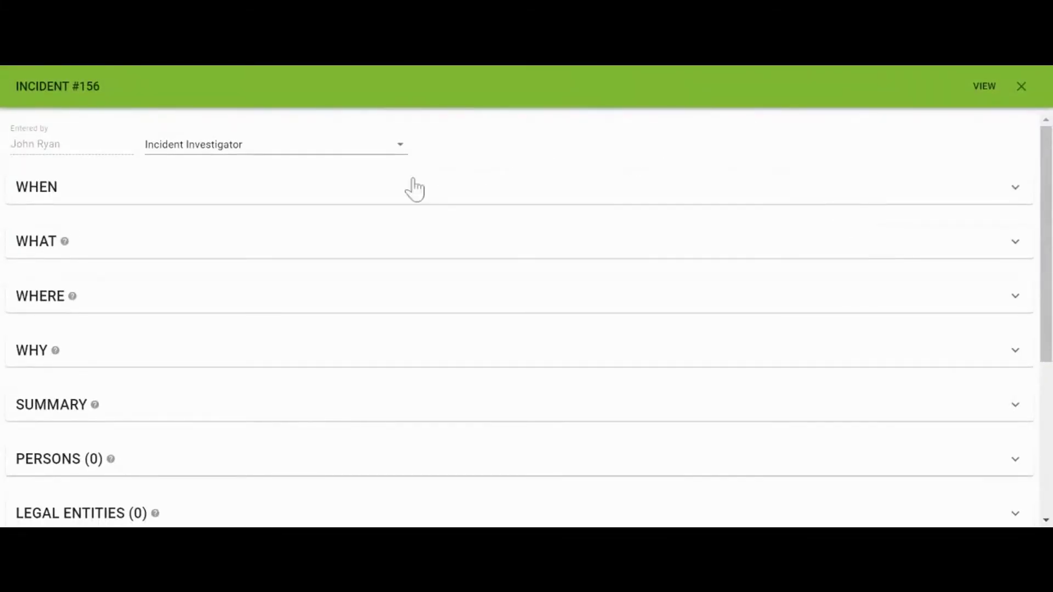
{"action": "left_click", "coordinate": [984, 94]}
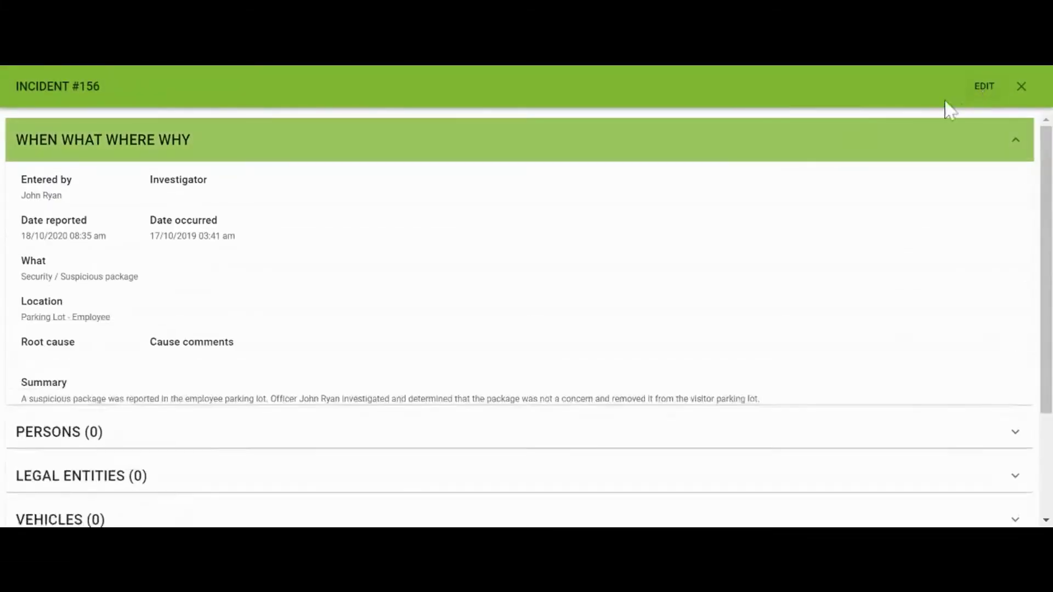
{"action": "scroll", "coordinate": [696, 181], "scroll_direction": "down", "scroll_amount": 1}
{"action": "scroll", "coordinate": [695, 186], "scroll_direction": "down", "scroll_amount": 3}
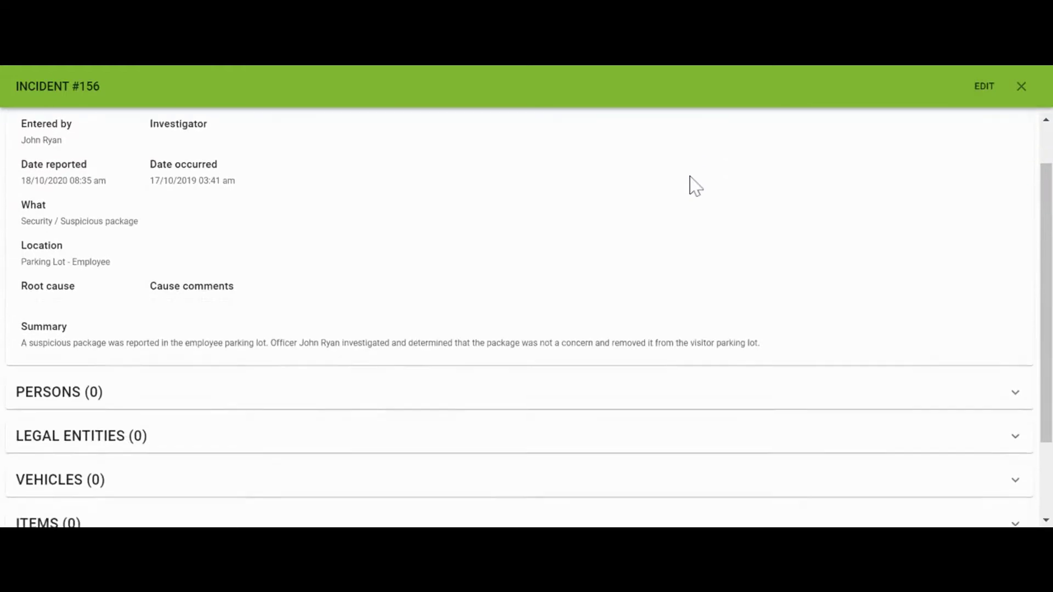
{"action": "scroll", "coordinate": [696, 186], "scroll_direction": "down", "scroll_amount": 1}
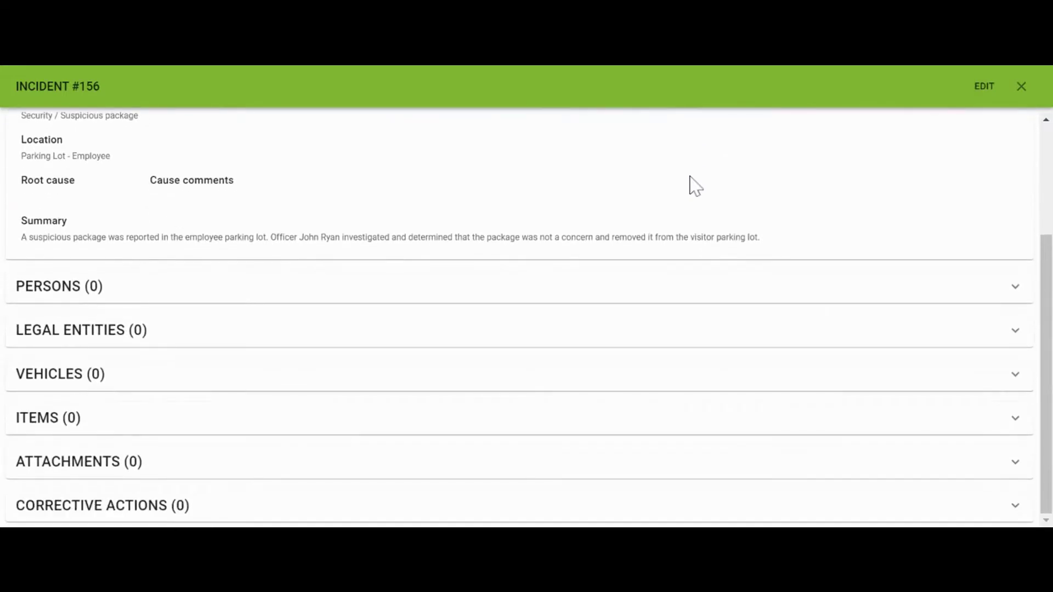
{"action": "scroll", "coordinate": [449, 266], "scroll_direction": "up", "scroll_amount": 4}
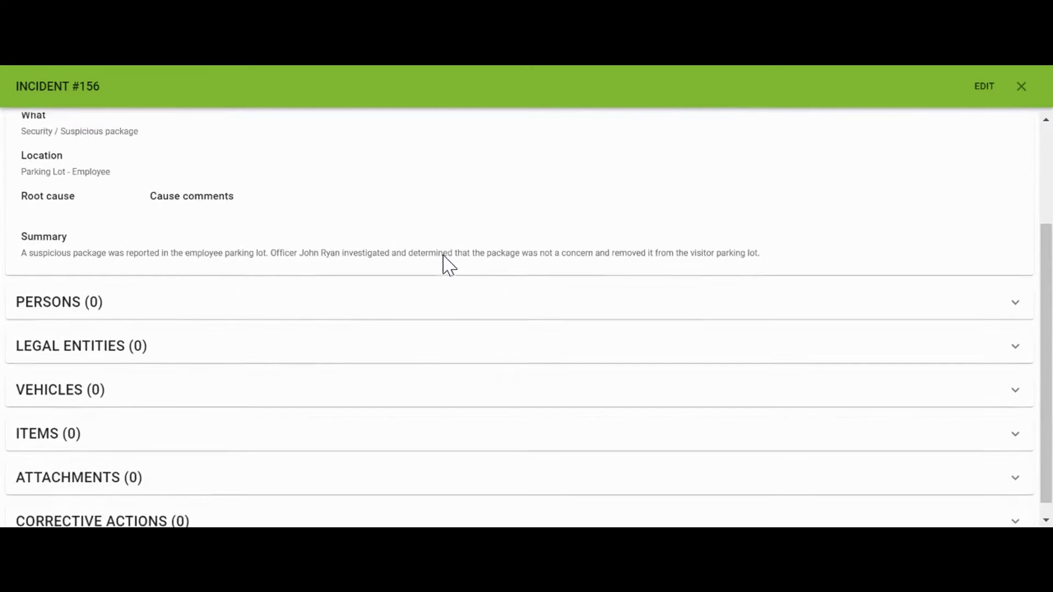
{"action": "scroll", "coordinate": [448, 266], "scroll_direction": "up", "scroll_amount": 2}
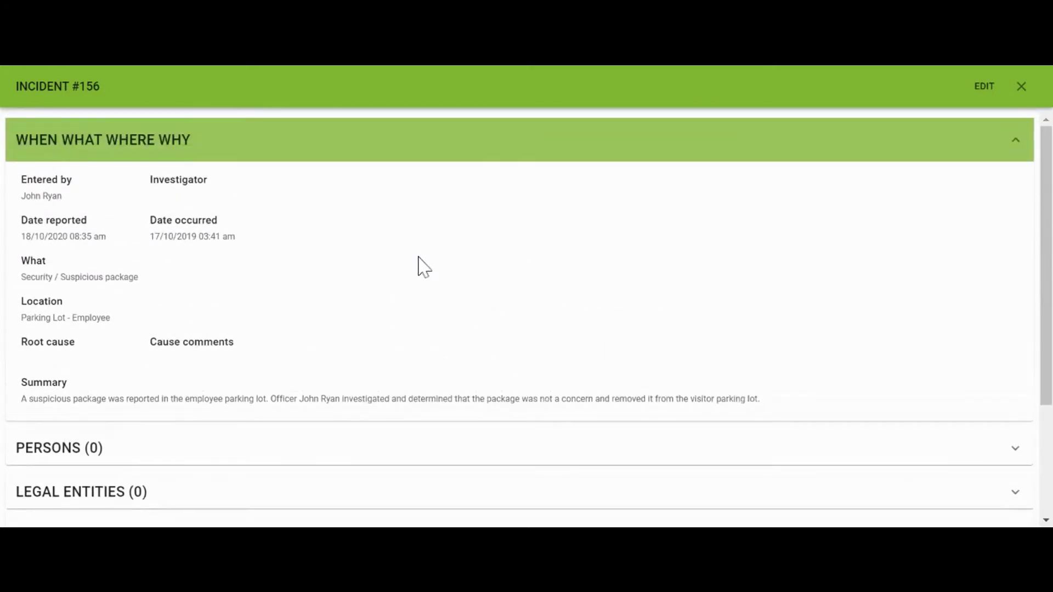
{"action": "scroll", "coordinate": [423, 267], "scroll_direction": "down", "scroll_amount": 3}
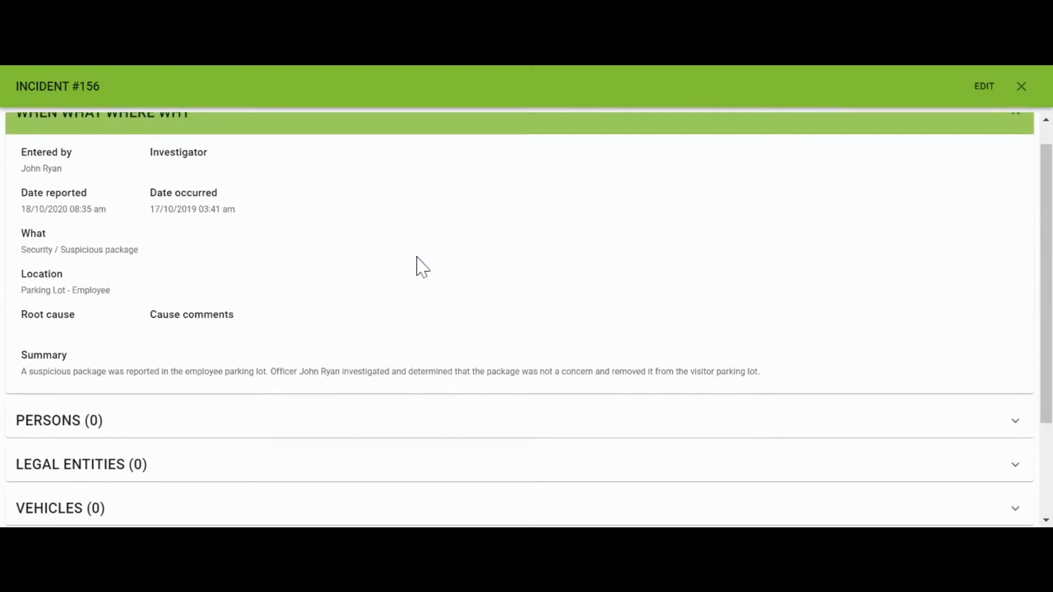
{"action": "scroll", "coordinate": [417, 258], "scroll_direction": "down", "scroll_amount": 3}
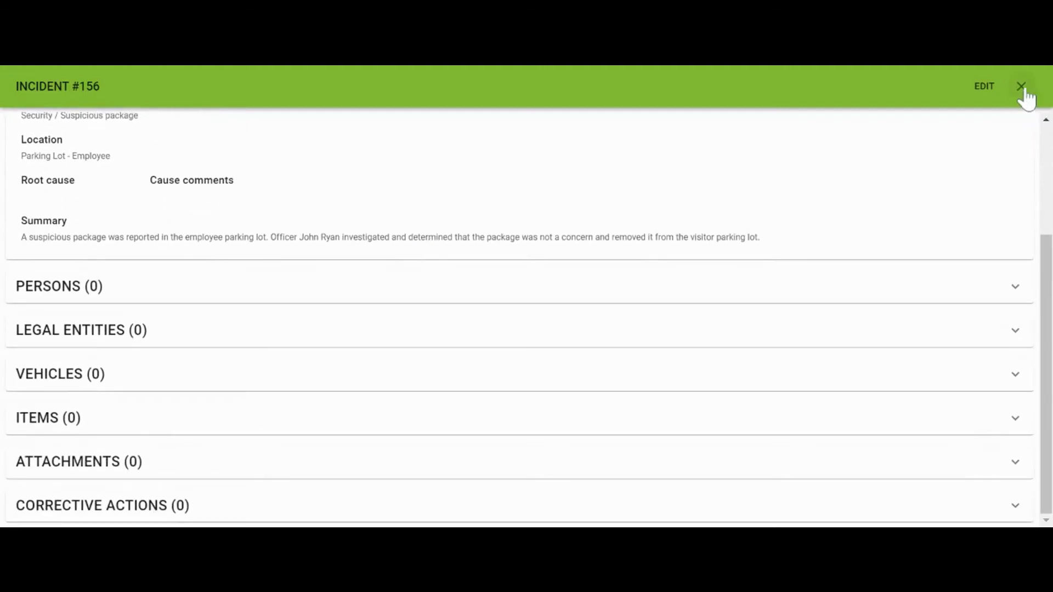
Return incident 156 to edit mode, submit it as an open incident, and close the draft incidents list
{"action": "left_click", "coordinate": [984, 87]}
{"action": "scroll", "coordinate": [674, 206], "scroll_direction": "down", "scroll_amount": 4}
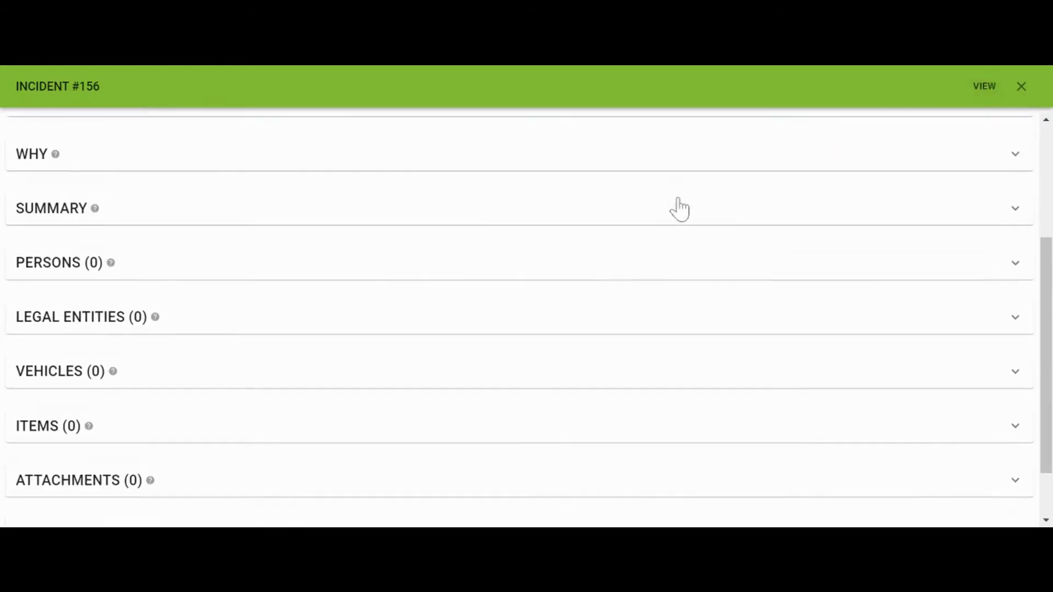
{"action": "left_click", "coordinate": [481, 507]}
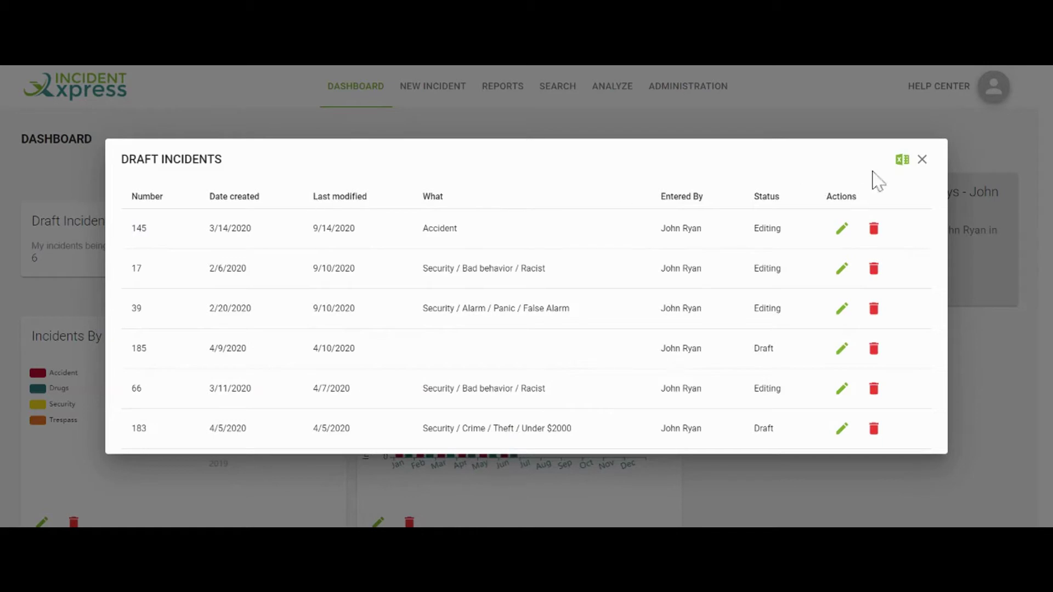
{"action": "left_click", "coordinate": [921, 159]}
Find incident 156 (Security > Suspicious package) in the open incidents list and open it for editing
{"action": "left_click", "coordinate": [461, 255]}
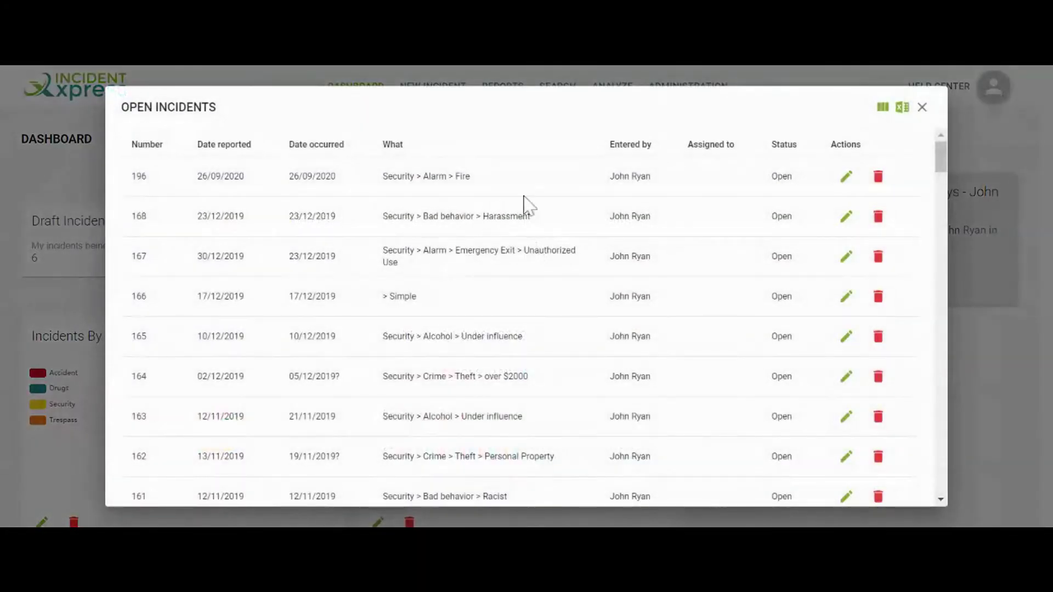
{"action": "scroll", "coordinate": [550, 198], "scroll_direction": "down", "scroll_amount": 2}
{"action": "scroll", "coordinate": [548, 199], "scroll_direction": "up", "scroll_amount": 3}
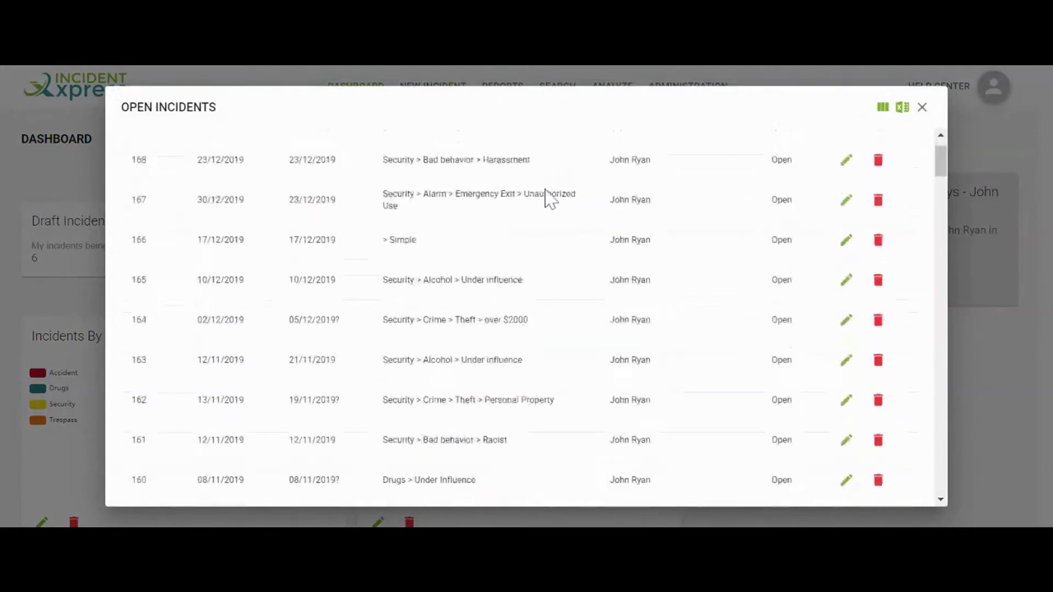
{"action": "scroll", "coordinate": [546, 198], "scroll_direction": "down", "scroll_amount": 6}
{"action": "scroll", "coordinate": [547, 201], "scroll_direction": "down", "scroll_amount": 3}
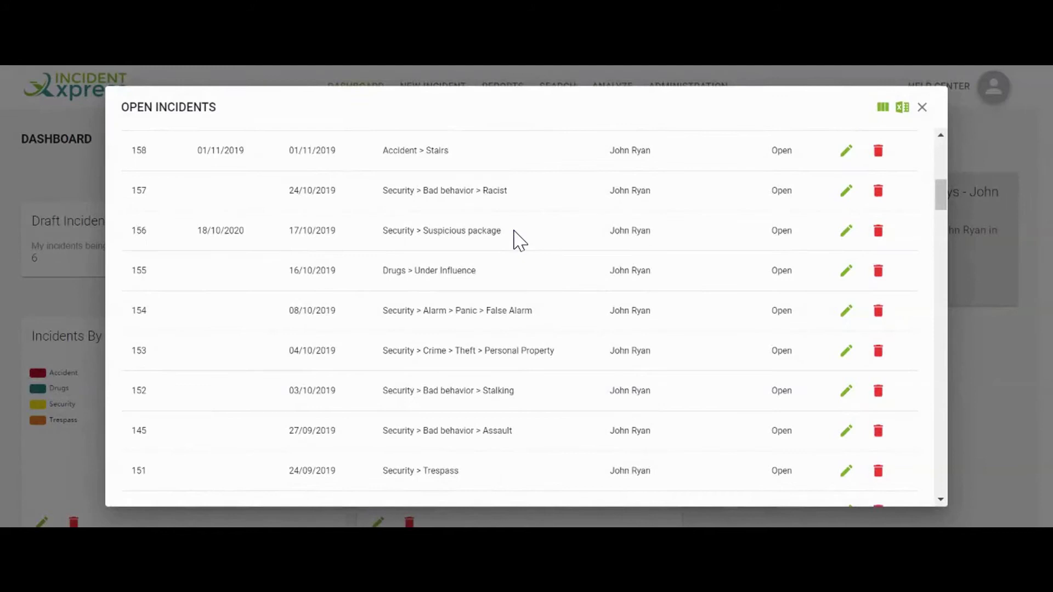
{"action": "left_click", "coordinate": [845, 235]}
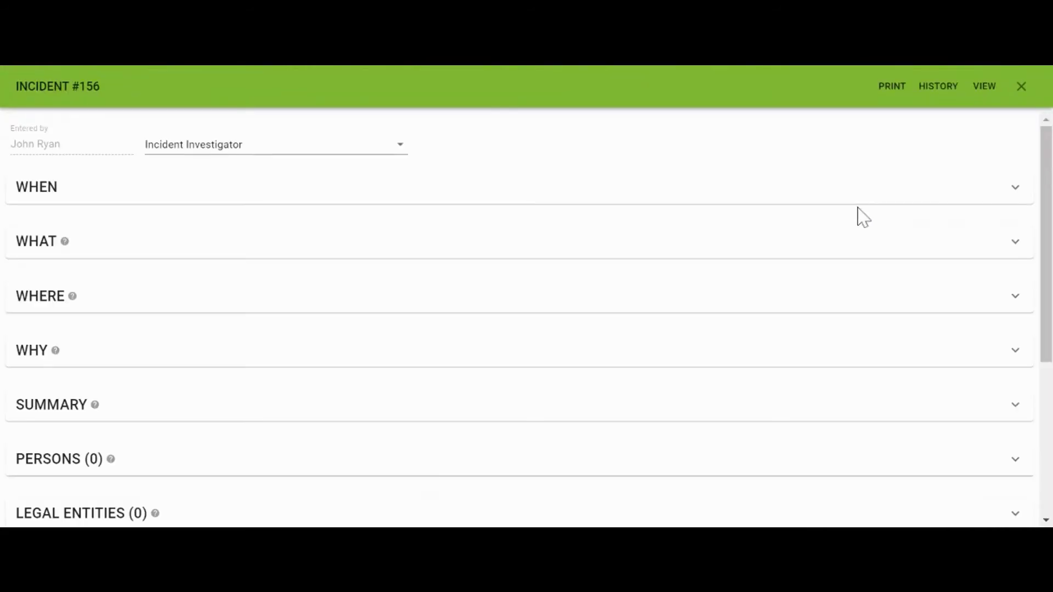
Review the details and sections of open incident 156 in view mode
{"action": "left_click", "coordinate": [981, 93]}
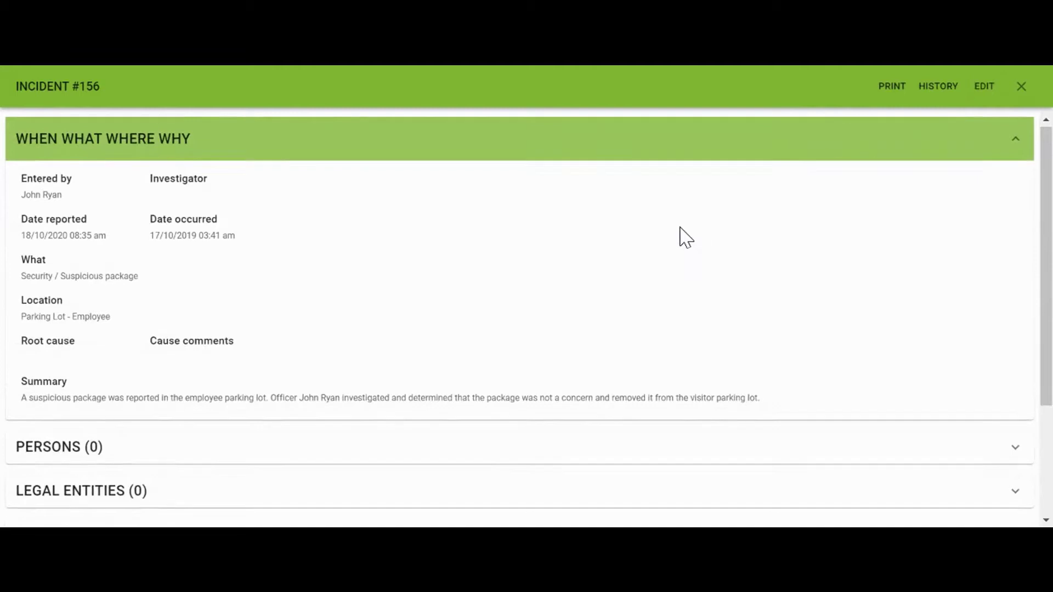
{"action": "scroll", "coordinate": [683, 237], "scroll_direction": "down", "scroll_amount": 1}
{"action": "scroll", "coordinate": [682, 236], "scroll_direction": "down", "scroll_amount": 2}
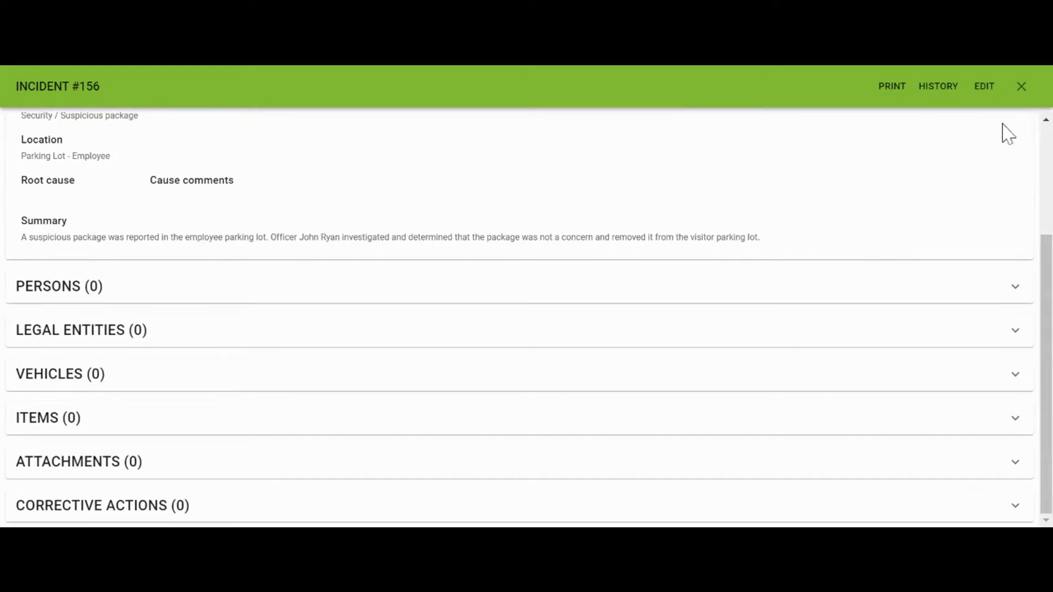
Return incident 156 to edit mode, close the incident with the By user option, and leave the open incidents list
{"action": "left_click", "coordinate": [989, 100]}
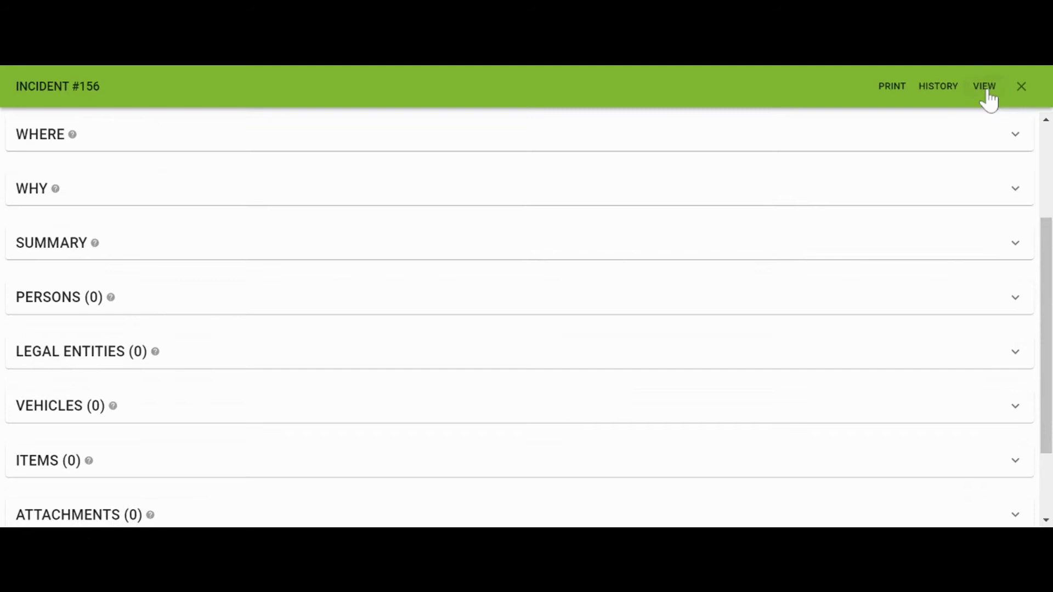
{"action": "scroll", "coordinate": [878, 231], "scroll_direction": "down", "scroll_amount": 2}
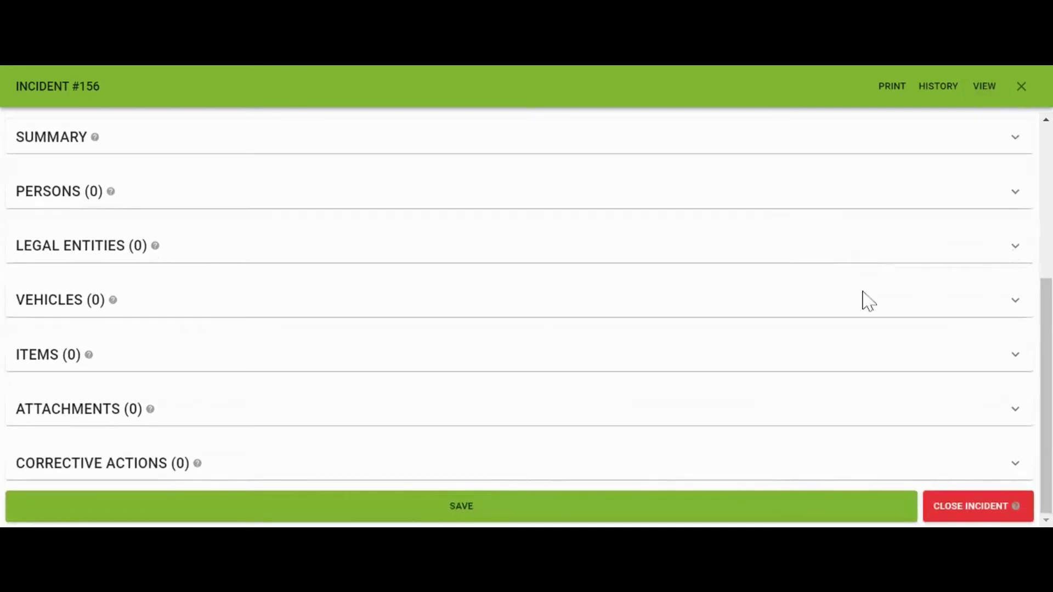
{"action": "left_click", "coordinate": [954, 515]}
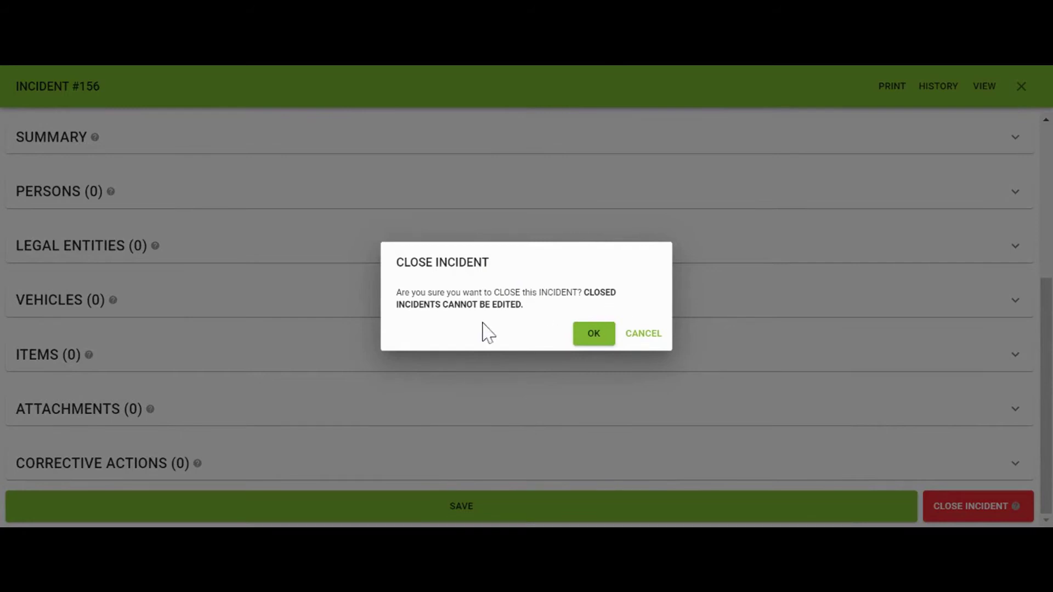
{"action": "left_click", "coordinate": [591, 336]}
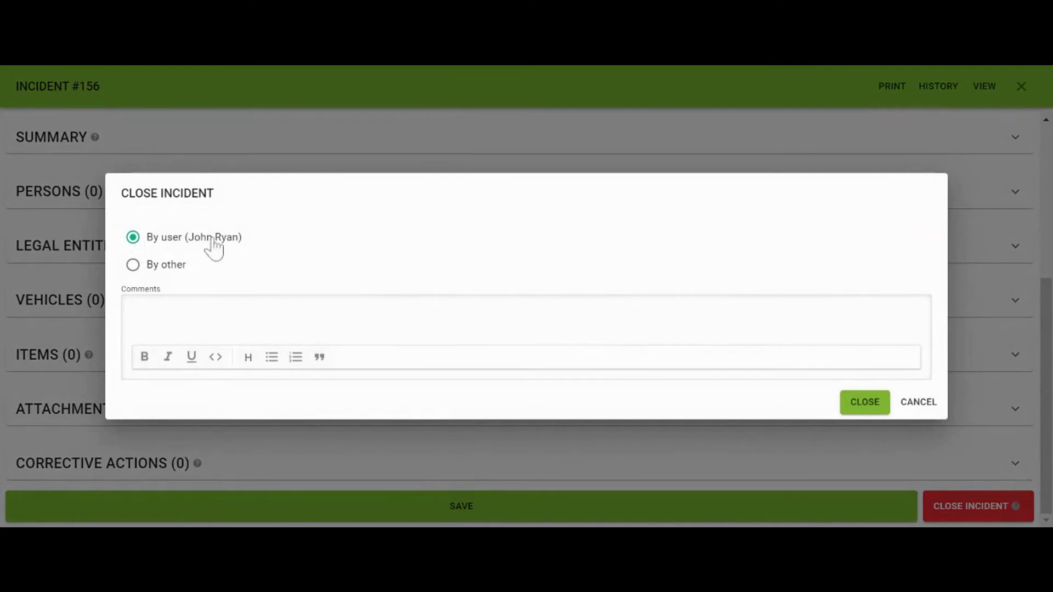
{"action": "left_click", "coordinate": [865, 406]}
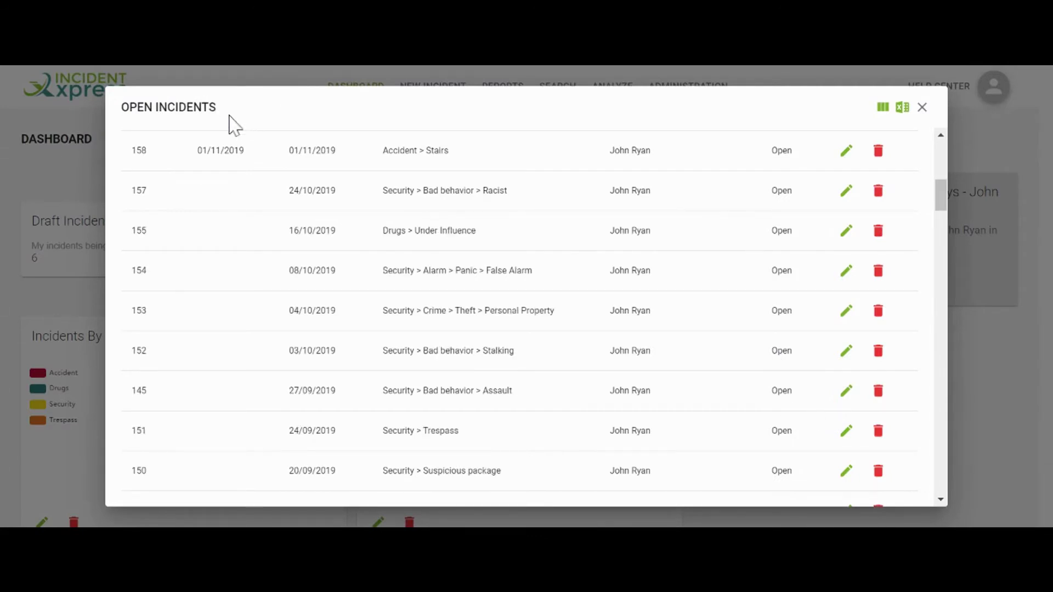
{"action": "left_click", "coordinate": [922, 107]}
Look through the closed incidents list and open incident 156 (Security > Suspicious package) from it
{"action": "left_click", "coordinate": [648, 235]}
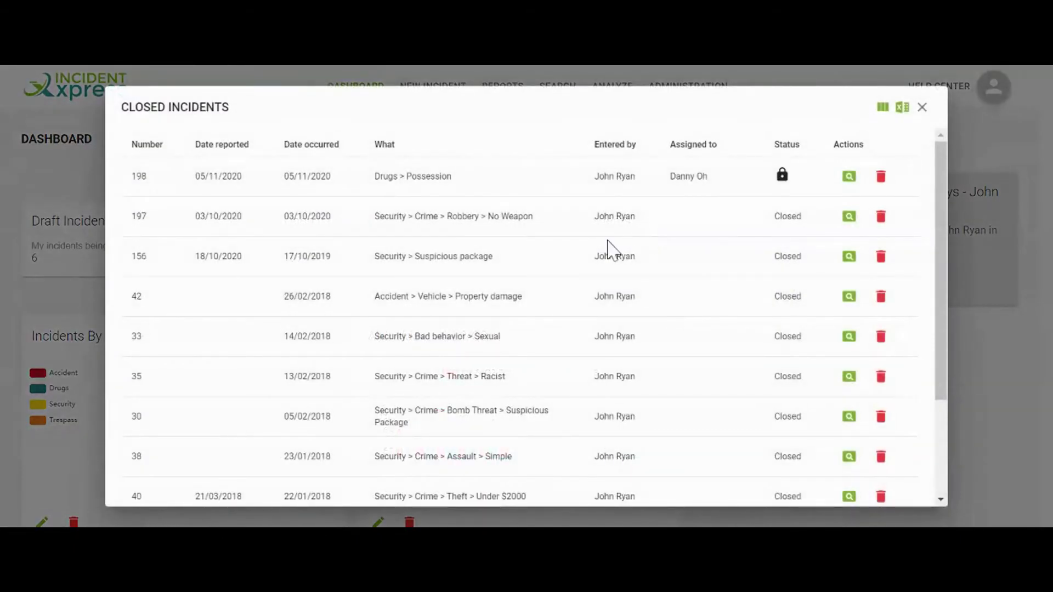
{"action": "scroll", "coordinate": [608, 247], "scroll_direction": "down", "scroll_amount": 1}
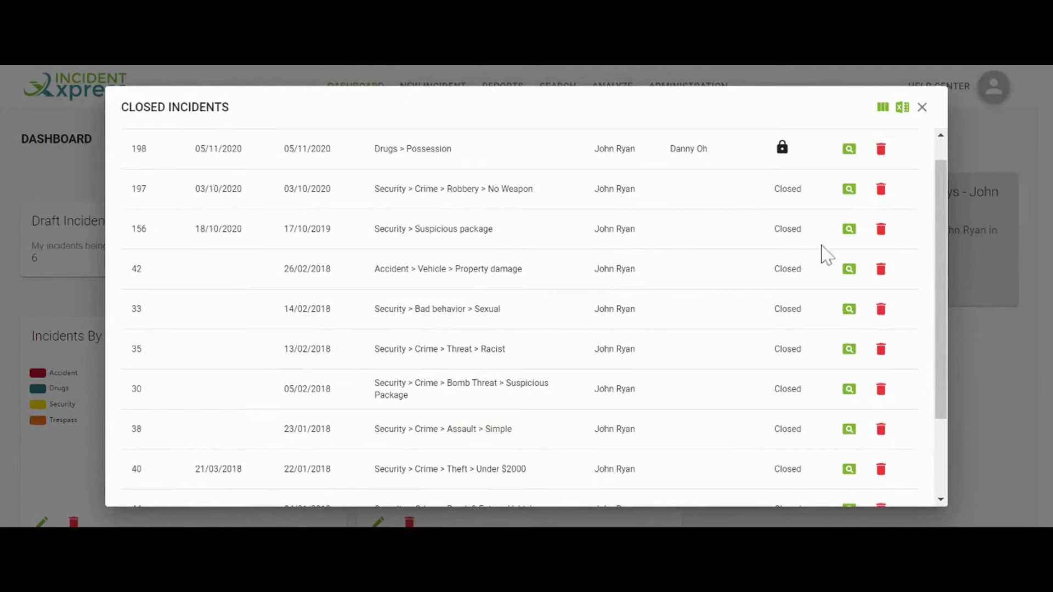
{"action": "scroll", "coordinate": [866, 245], "scroll_direction": "up", "scroll_amount": 1}
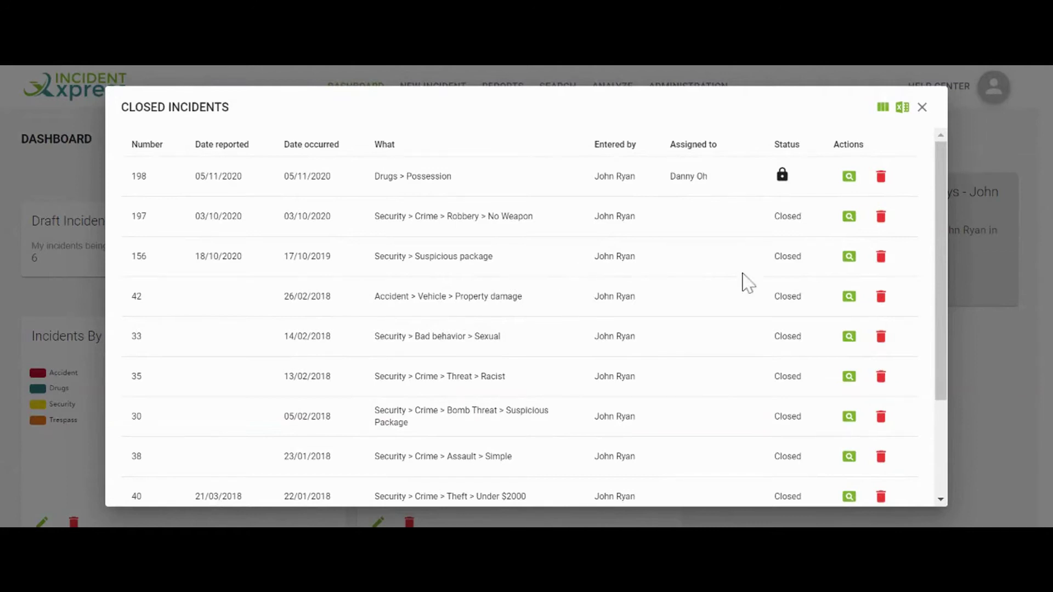
{"action": "left_click", "coordinate": [851, 261]}
{"action": "left_click", "coordinate": [850, 257]}
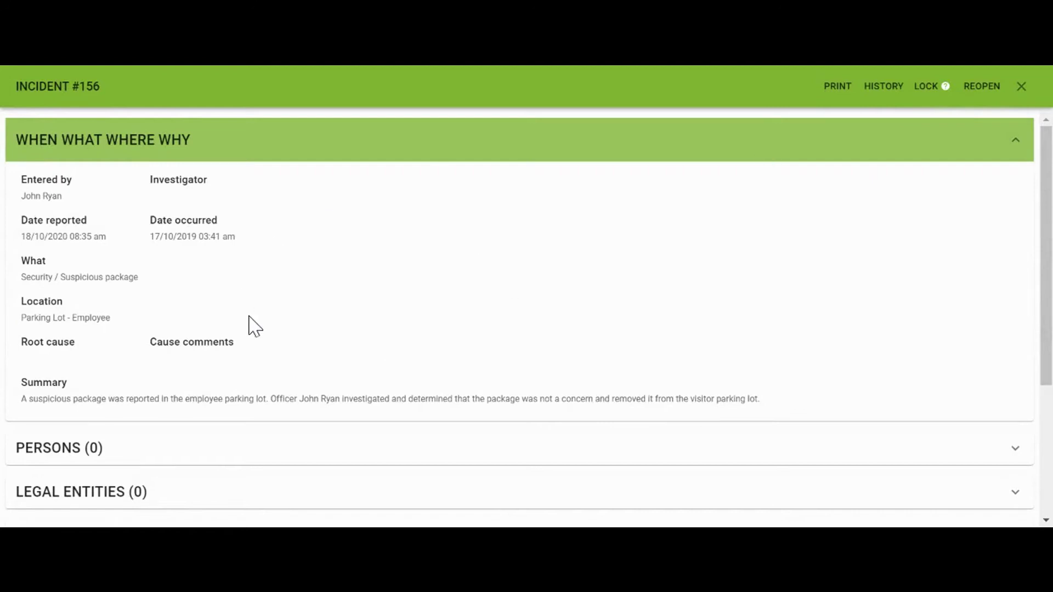
Review the sections of closed incident 156 and return to the dashboard
{"action": "scroll", "coordinate": [254, 327], "scroll_direction": "down", "scroll_amount": 4}
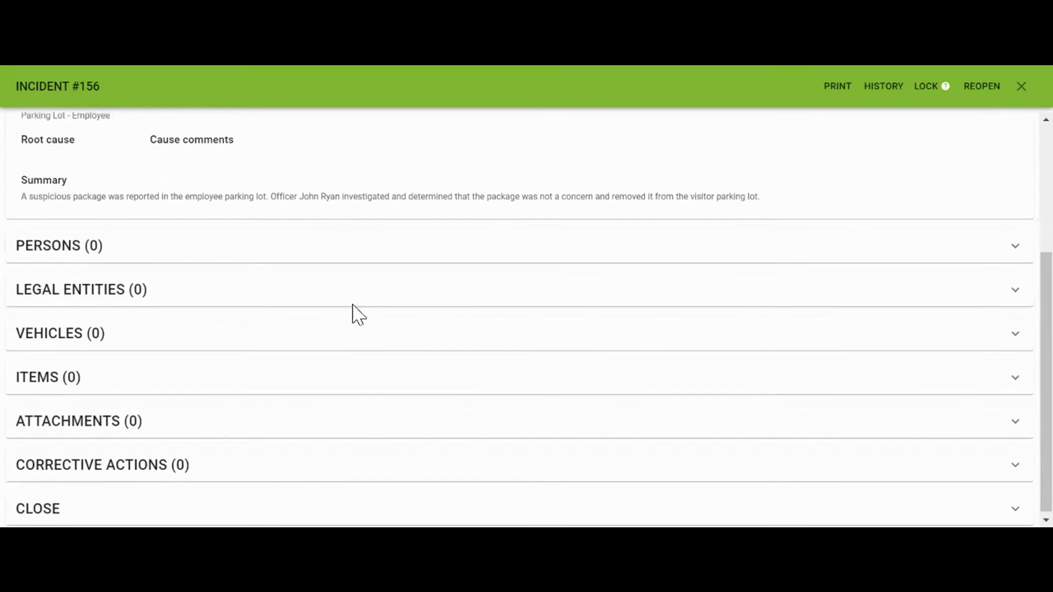
{"action": "scroll", "coordinate": [320, 320], "scroll_direction": "up", "scroll_amount": 2}
{"action": "left_click", "coordinate": [1022, 88]}
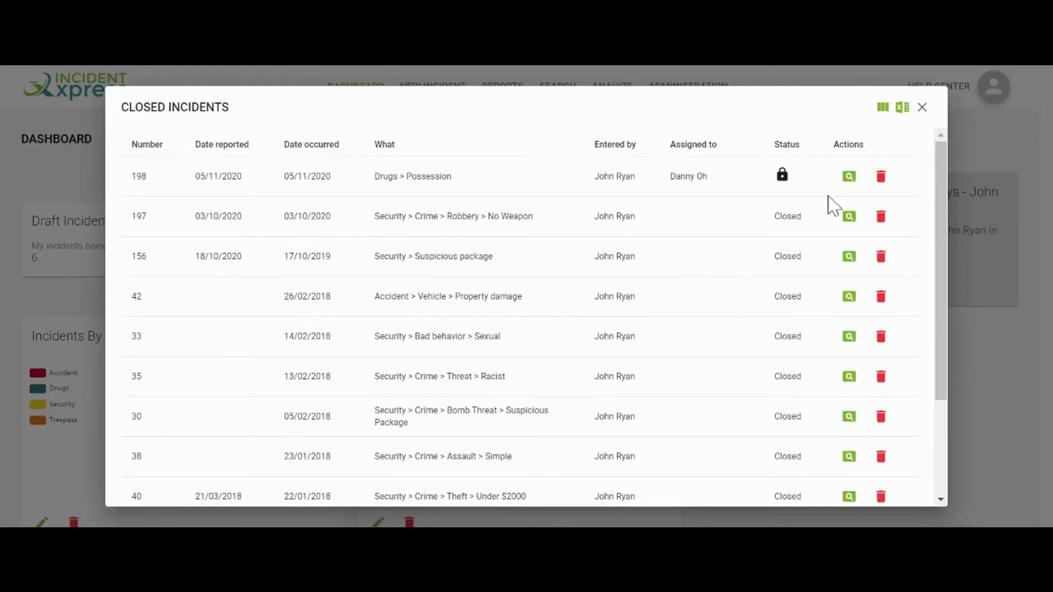
{"action": "left_click", "coordinate": [922, 107]}
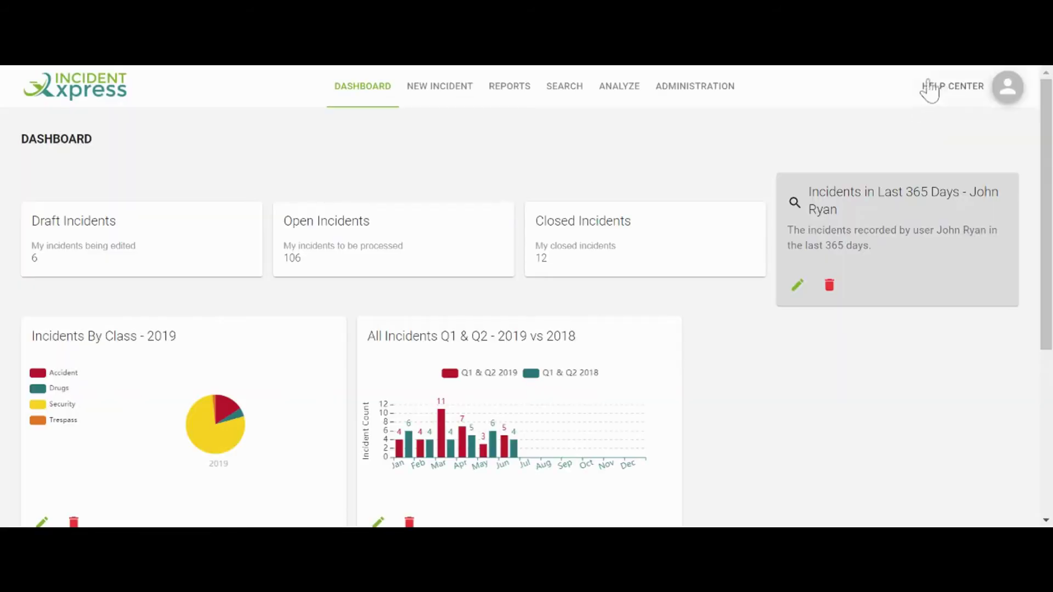
Open the open incidents list from the dashboard and browse through its entries
{"action": "left_click", "coordinate": [421, 237]}
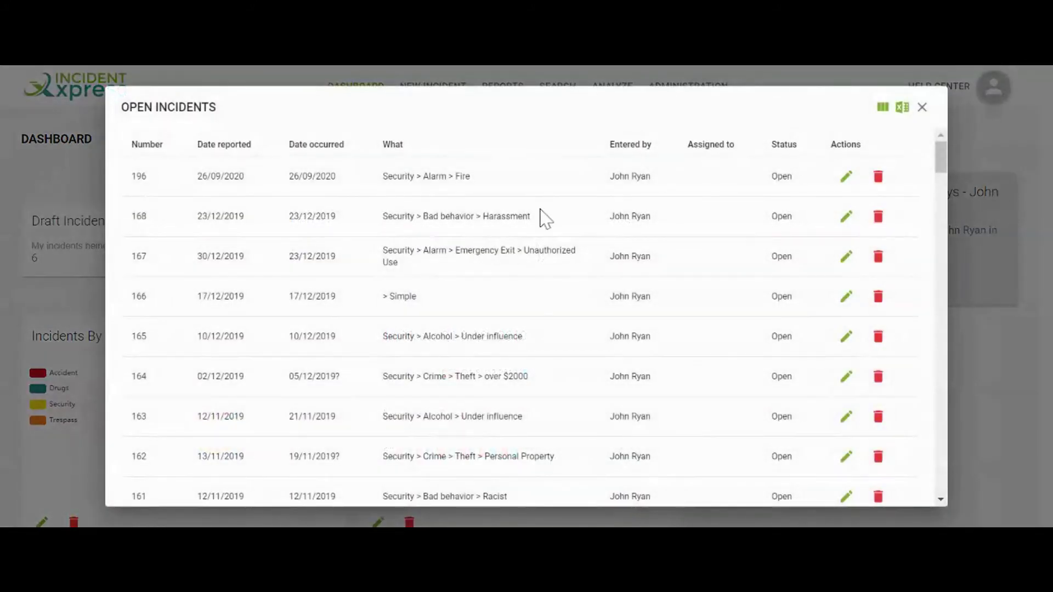
{"action": "scroll", "coordinate": [541, 212], "scroll_direction": "down", "scroll_amount": 9}
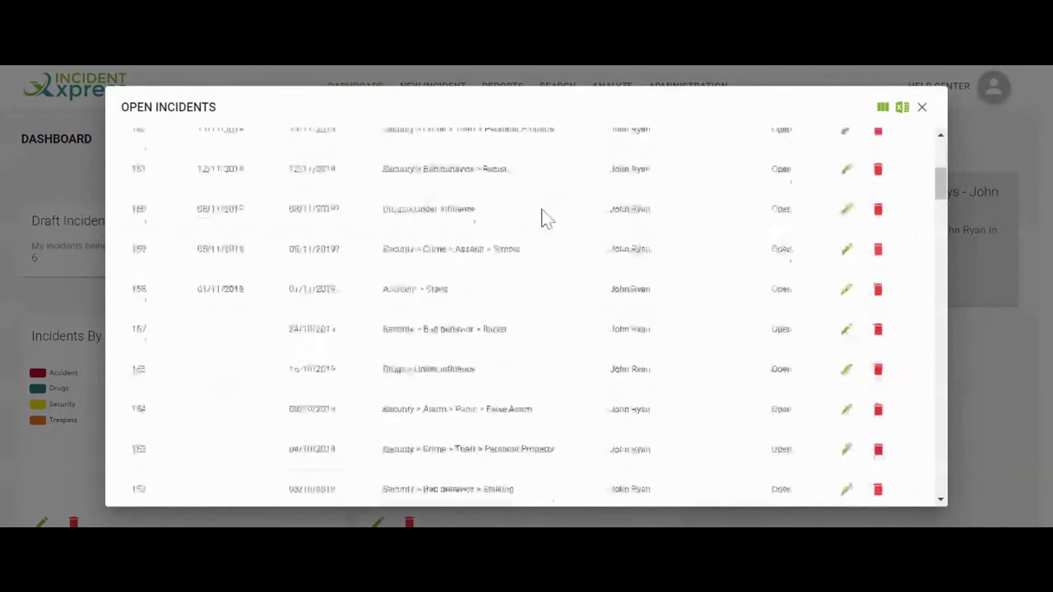
{"action": "scroll", "coordinate": [542, 211], "scroll_direction": "down", "scroll_amount": 5}
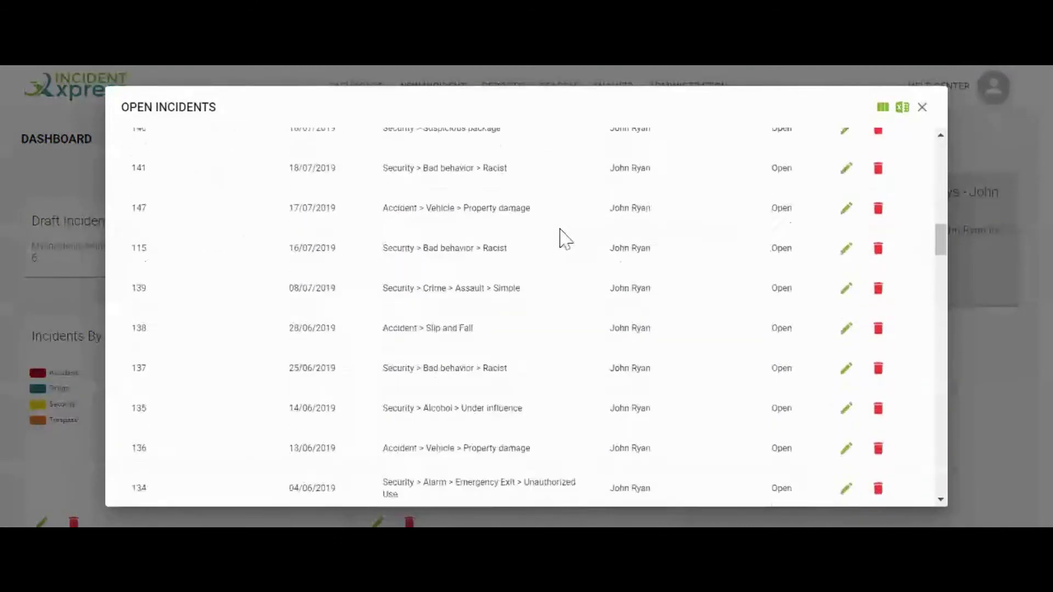
{"action": "scroll", "coordinate": [565, 239], "scroll_direction": "down", "scroll_amount": 5}
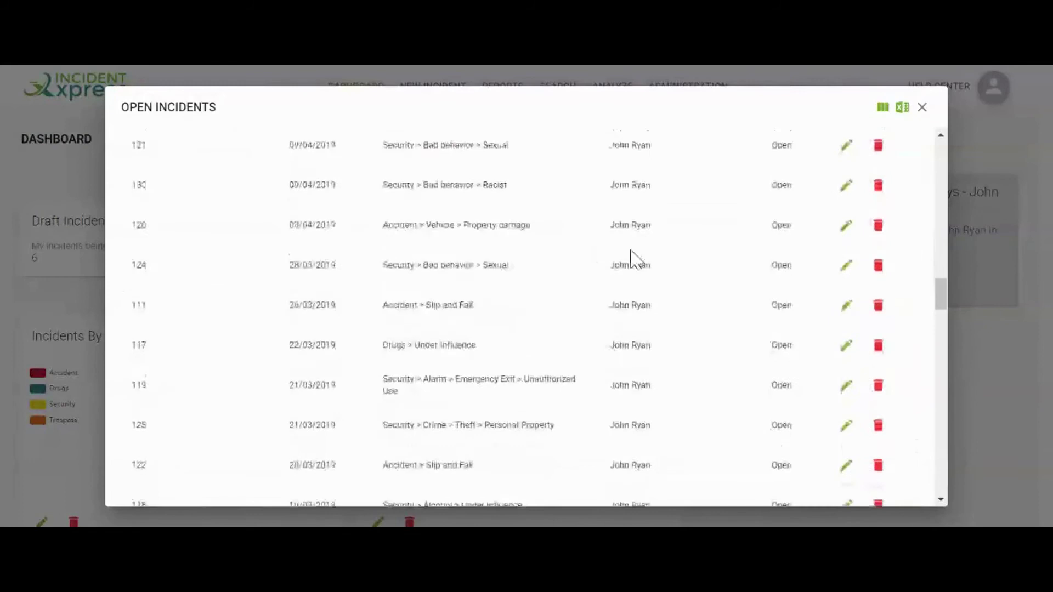
{"action": "scroll", "coordinate": [738, 305], "scroll_direction": "down", "scroll_amount": 2}
{"action": "left_click_drag", "start_coordinate": [943, 321], "coordinate": [959, 145]}
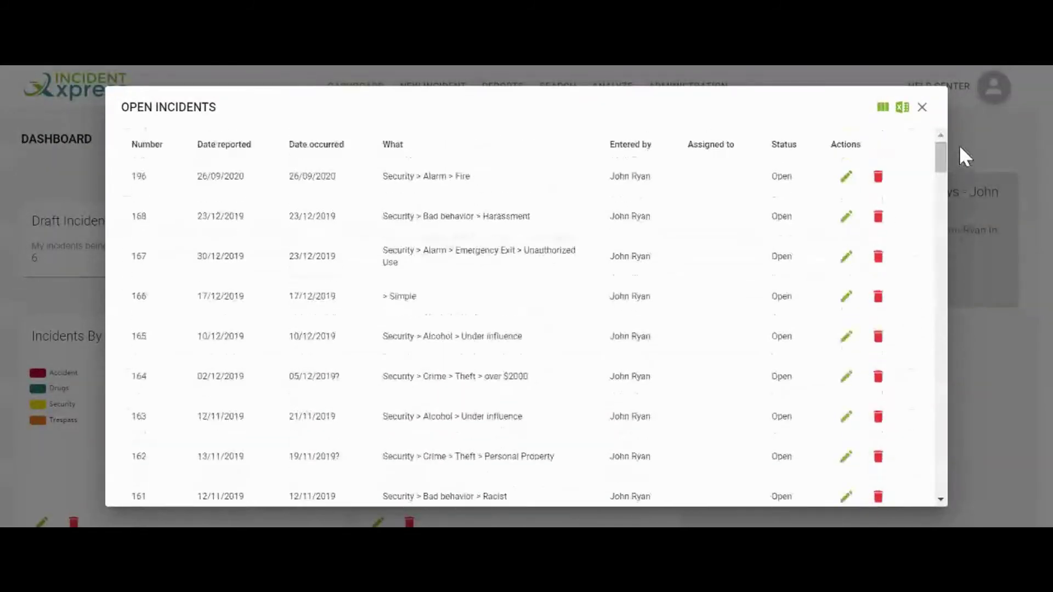
Add the Location and Summary columns to the open incidents list
{"action": "left_click", "coordinate": [883, 108]}
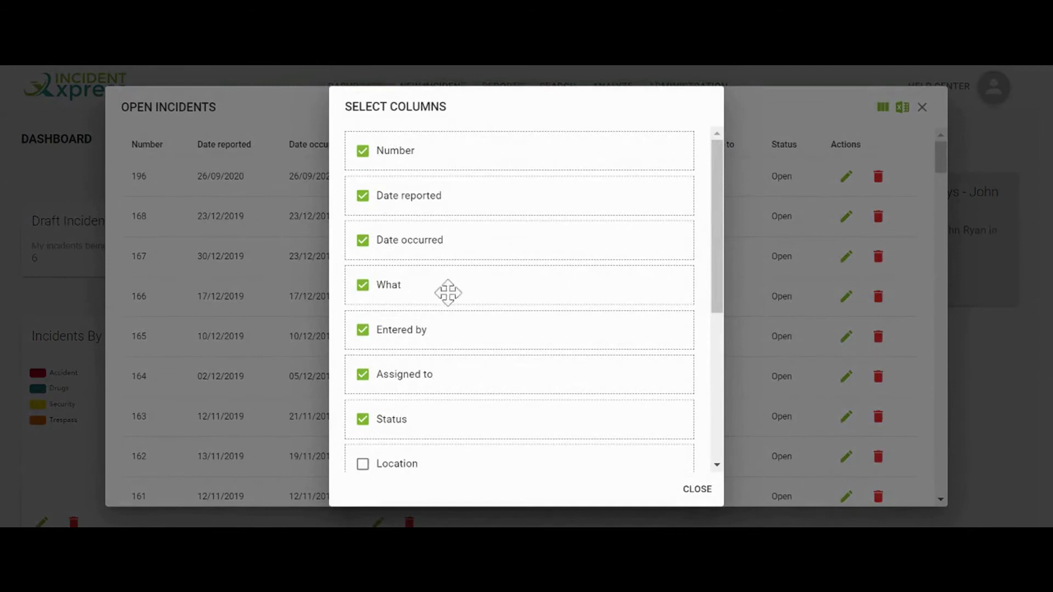
{"action": "scroll", "coordinate": [448, 293], "scroll_direction": "down", "scroll_amount": 2}
{"action": "scroll", "coordinate": [448, 293], "scroll_direction": "down", "scroll_amount": 3}
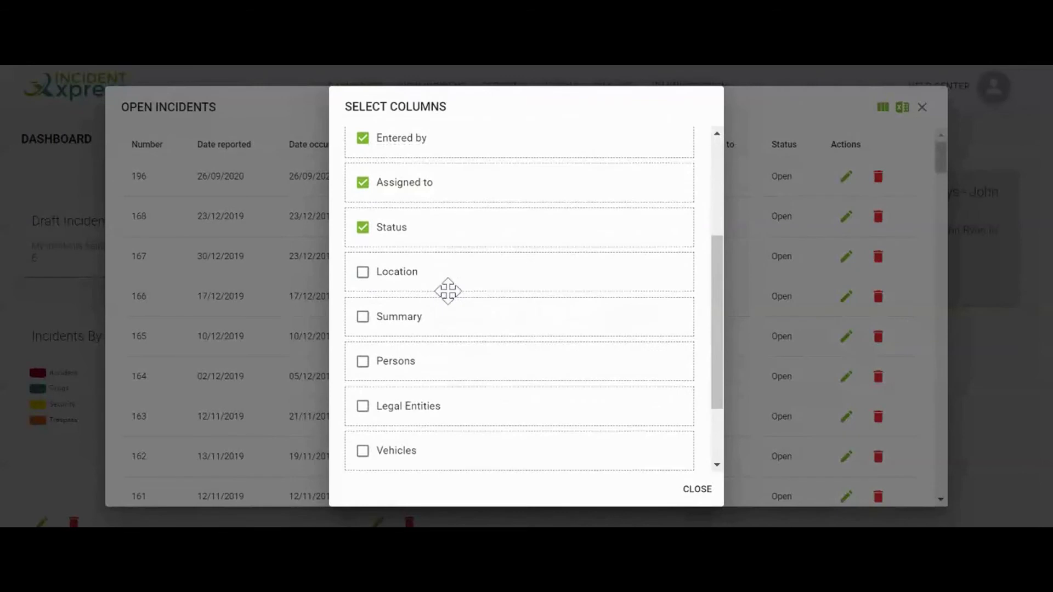
{"action": "scroll", "coordinate": [442, 281], "scroll_direction": "down", "scroll_amount": 1}
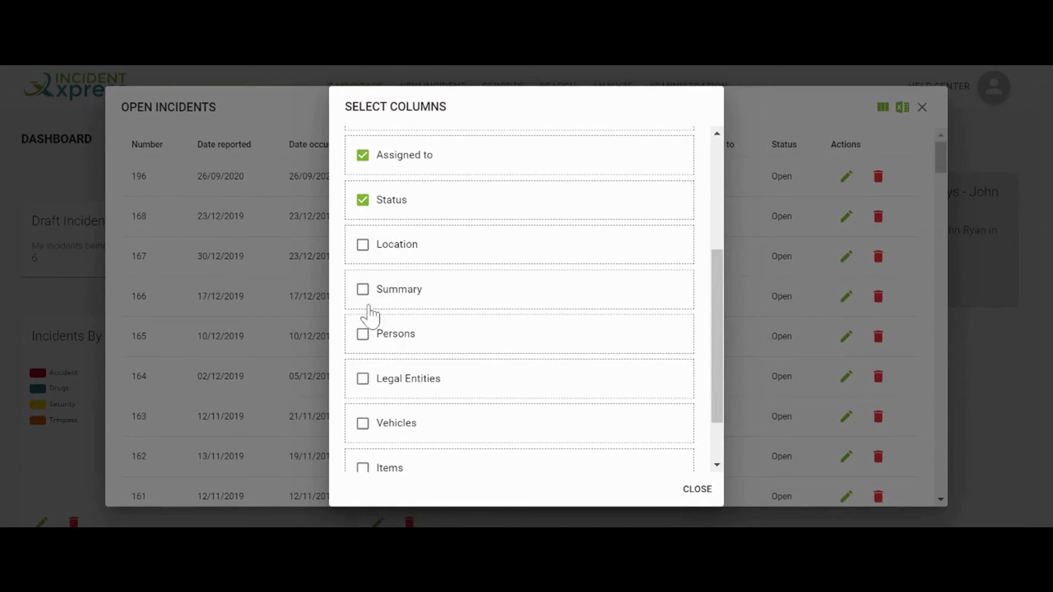
{"action": "left_click", "coordinate": [362, 245]}
{"action": "left_click", "coordinate": [362, 289]}
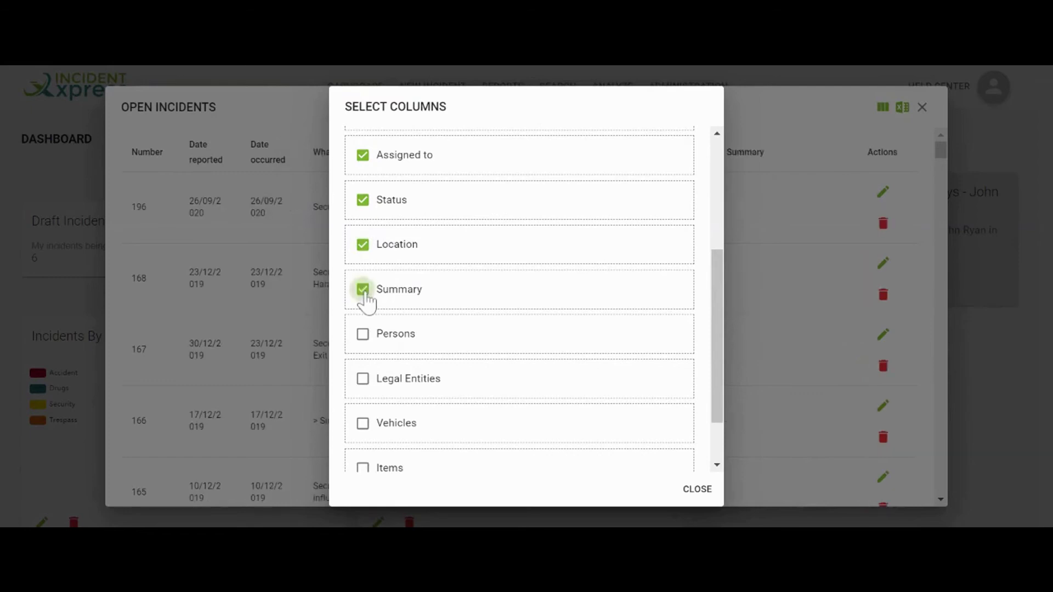
{"action": "scroll", "coordinate": [427, 308], "scroll_direction": "down", "scroll_amount": 1}
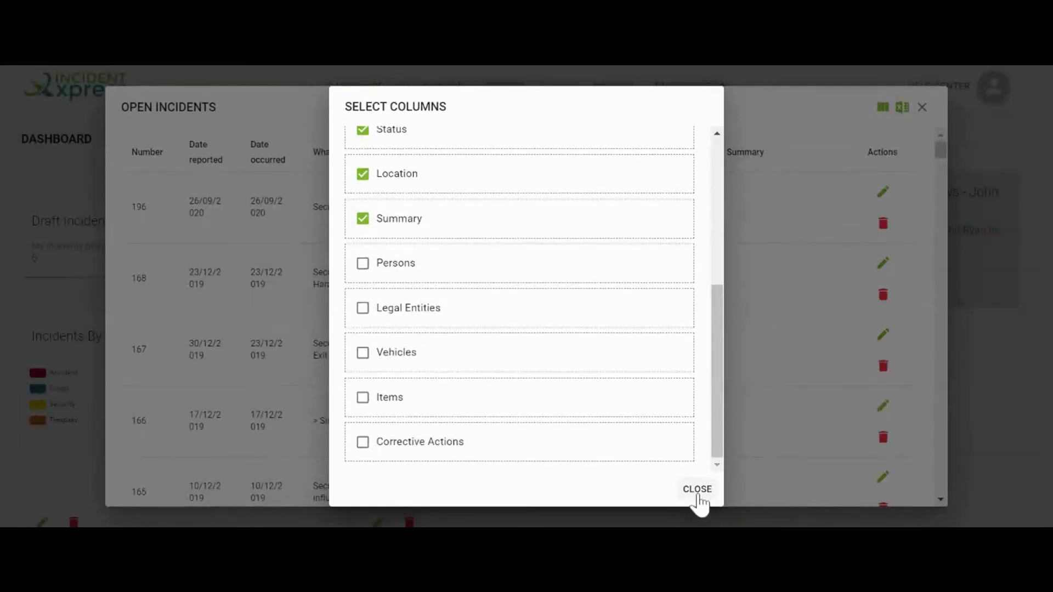
{"action": "left_click", "coordinate": [697, 491]}
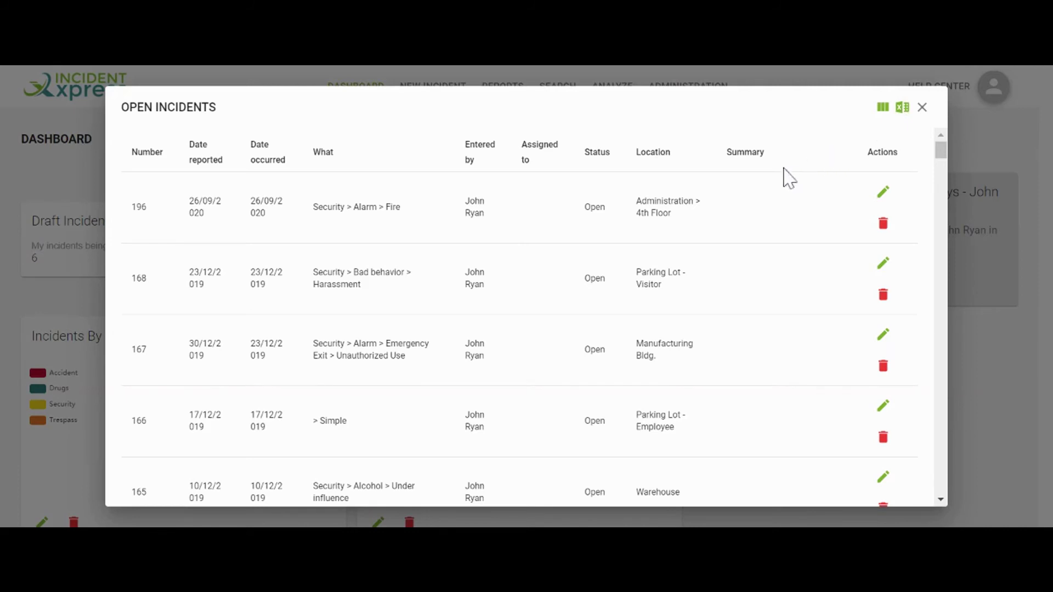
Look through the open incidents with their location and summary columns, and return to the dashboard
{"action": "scroll", "coordinate": [785, 178], "scroll_direction": "down", "scroll_amount": 4}
{"action": "scroll", "coordinate": [767, 196], "scroll_direction": "down", "scroll_amount": 4}
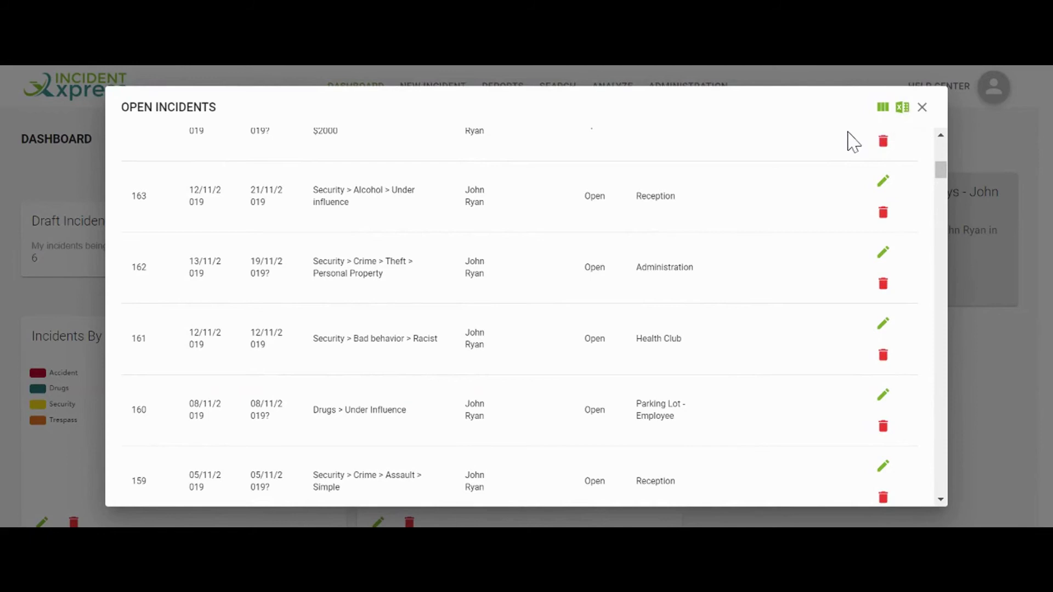
{"action": "left_click", "coordinate": [922, 108]}
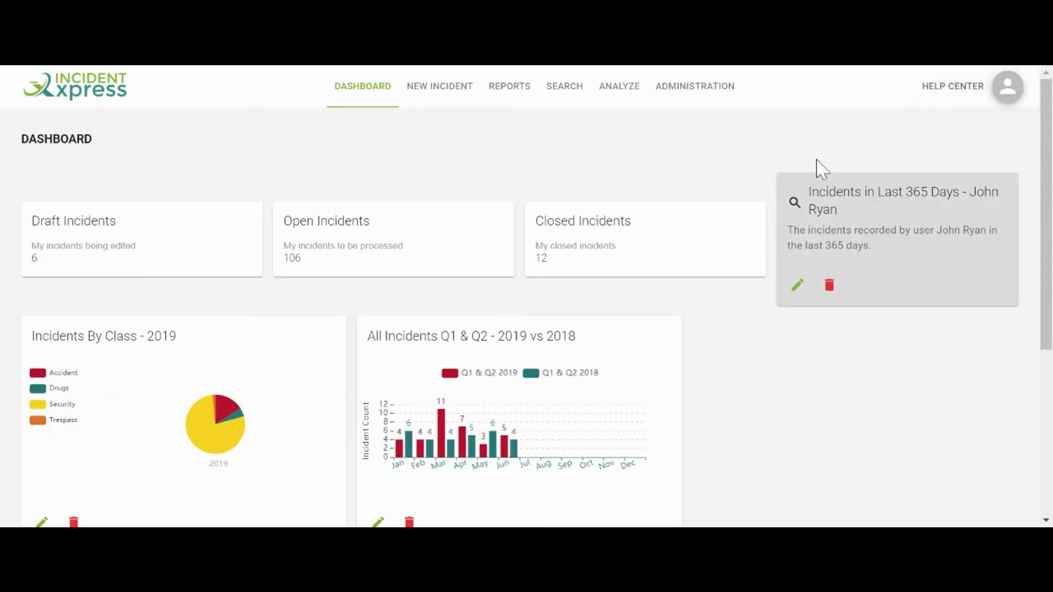
View the results of the saved search for incidents in the last 365 days and close the list
{"action": "scroll", "coordinate": [817, 173], "scroll_direction": "down", "scroll_amount": 1}
{"action": "scroll", "coordinate": [791, 195], "scroll_direction": "up", "scroll_amount": 1}
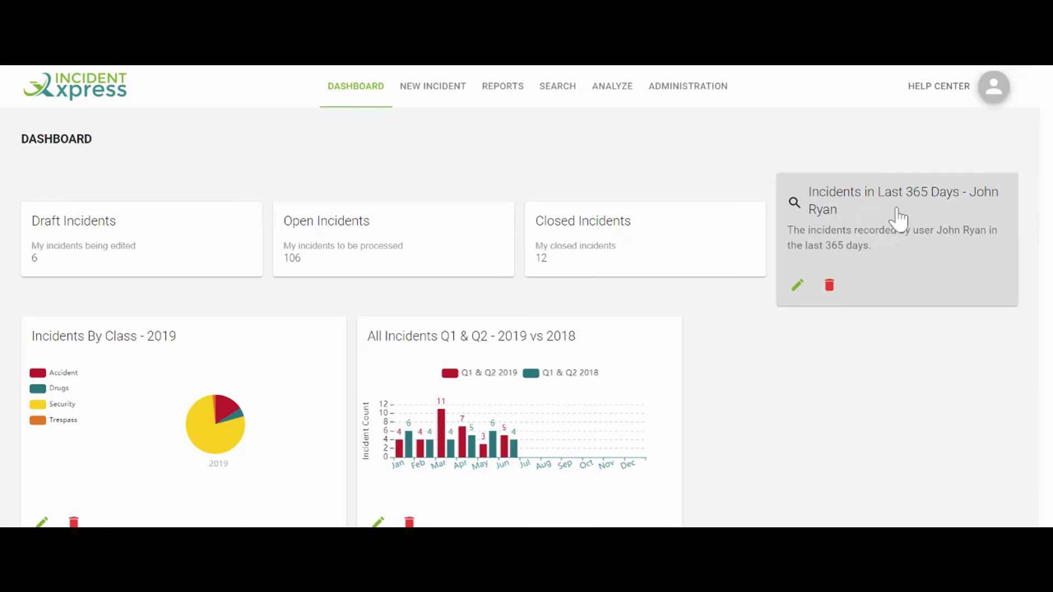
{"action": "left_click", "coordinate": [894, 213]}
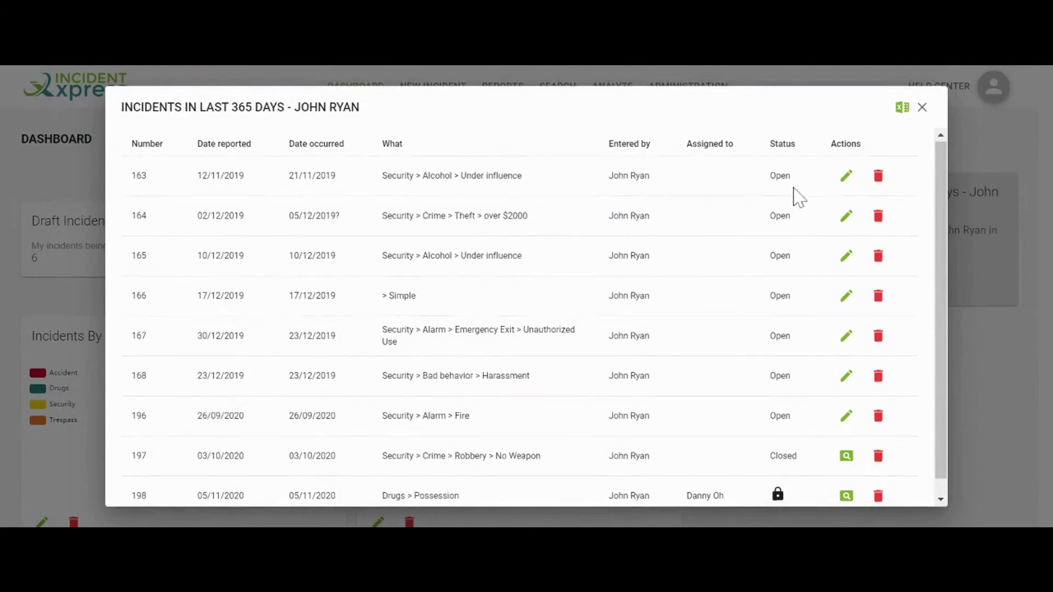
{"action": "scroll", "coordinate": [796, 197], "scroll_direction": "down", "scroll_amount": 1}
{"action": "scroll", "coordinate": [772, 216], "scroll_direction": "up", "scroll_amount": 1}
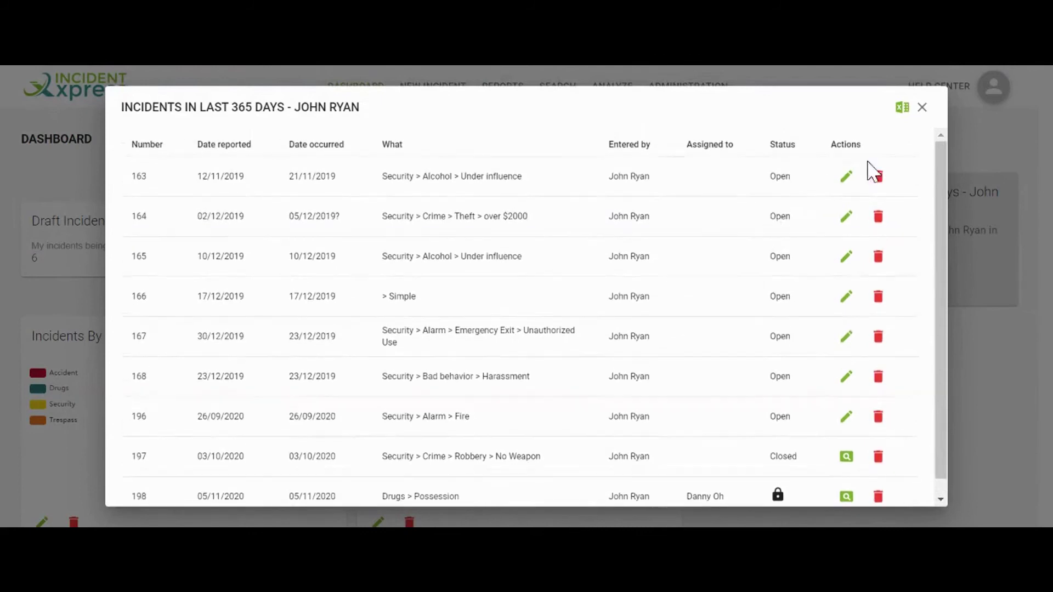
{"action": "left_click", "coordinate": [922, 107]}
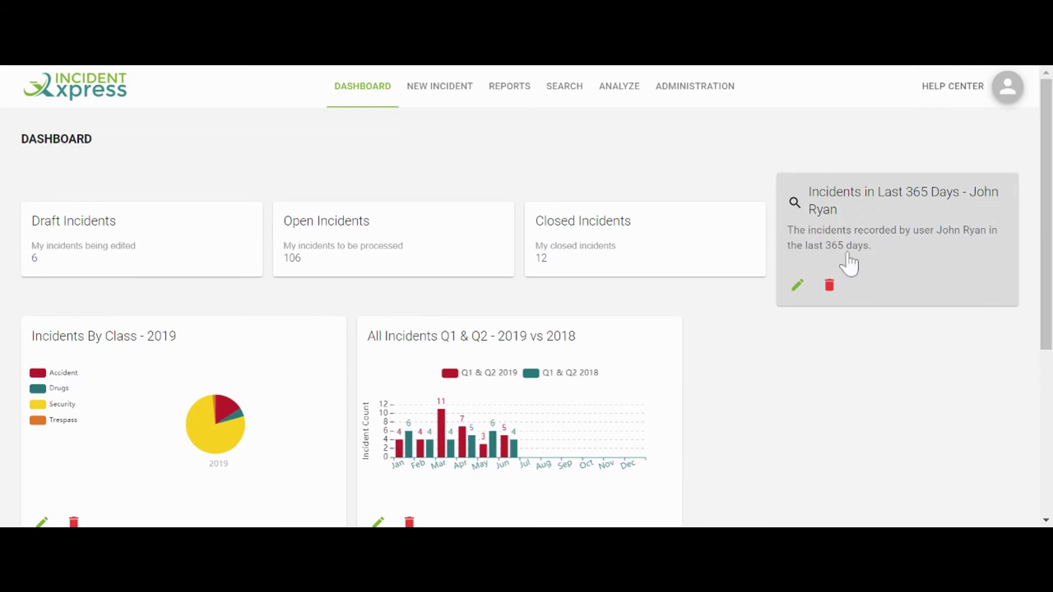
Open the saved last-365-days search for editing, review its search criteria, and return to the dashboard
{"action": "left_click", "coordinate": [794, 289]}
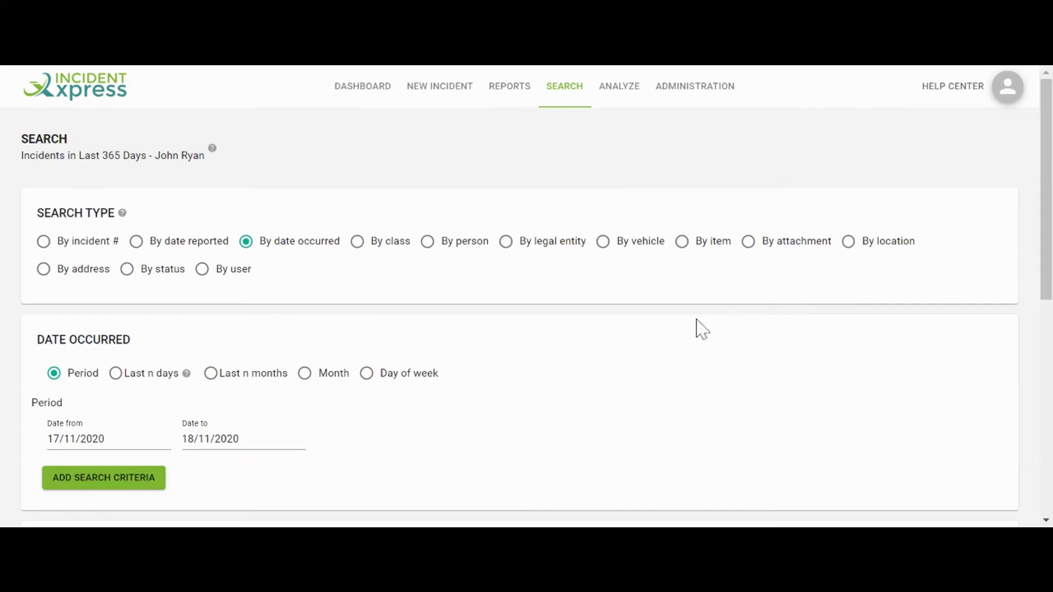
{"action": "scroll", "coordinate": [696, 327], "scroll_direction": "down", "scroll_amount": 3}
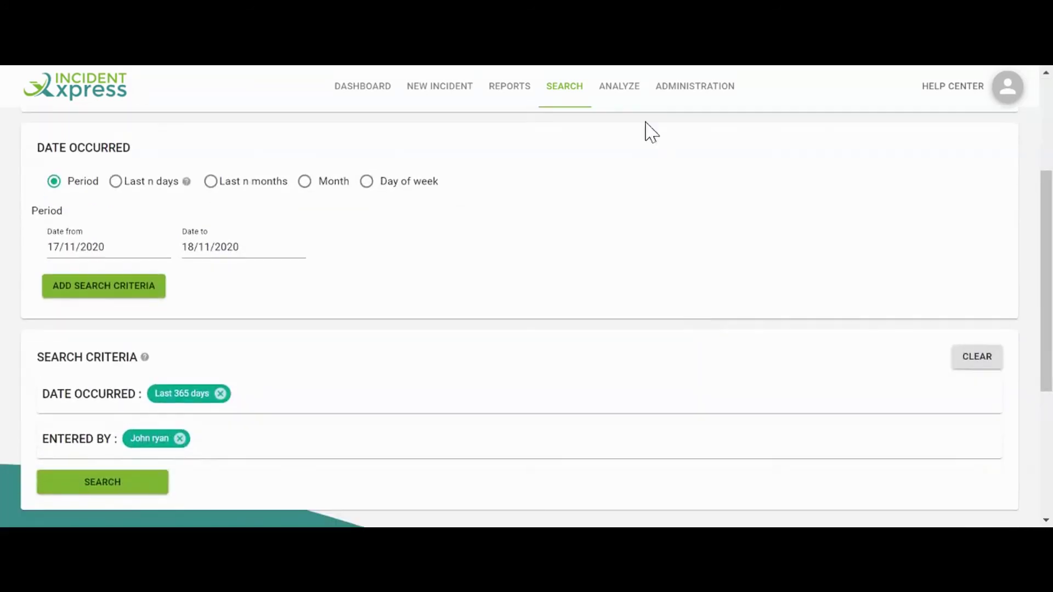
{"action": "scroll", "coordinate": [496, 195], "scroll_direction": "down", "scroll_amount": 2}
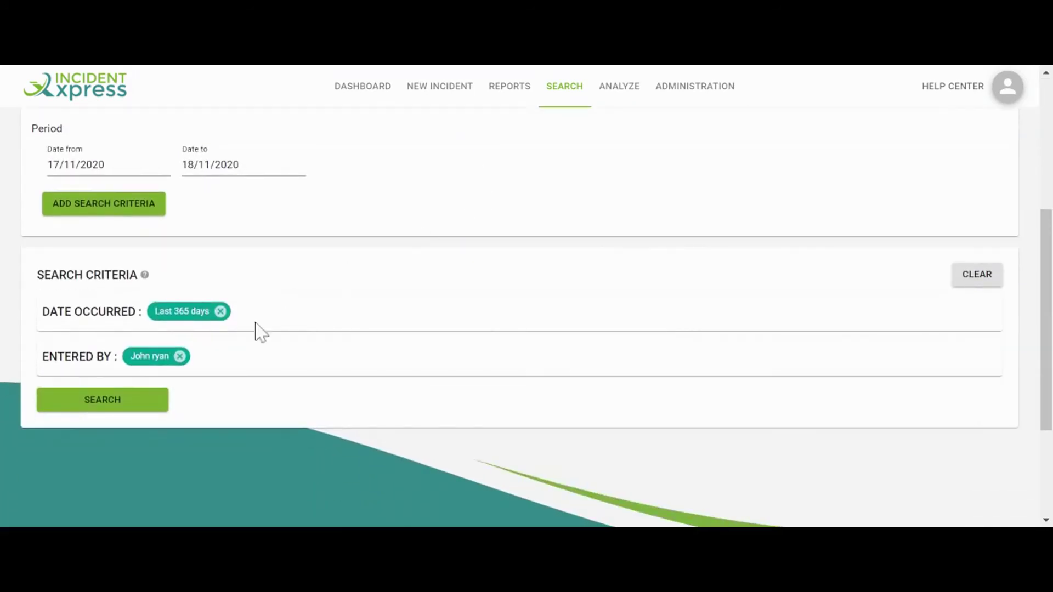
{"action": "scroll", "coordinate": [236, 380], "scroll_direction": "up", "scroll_amount": 1}
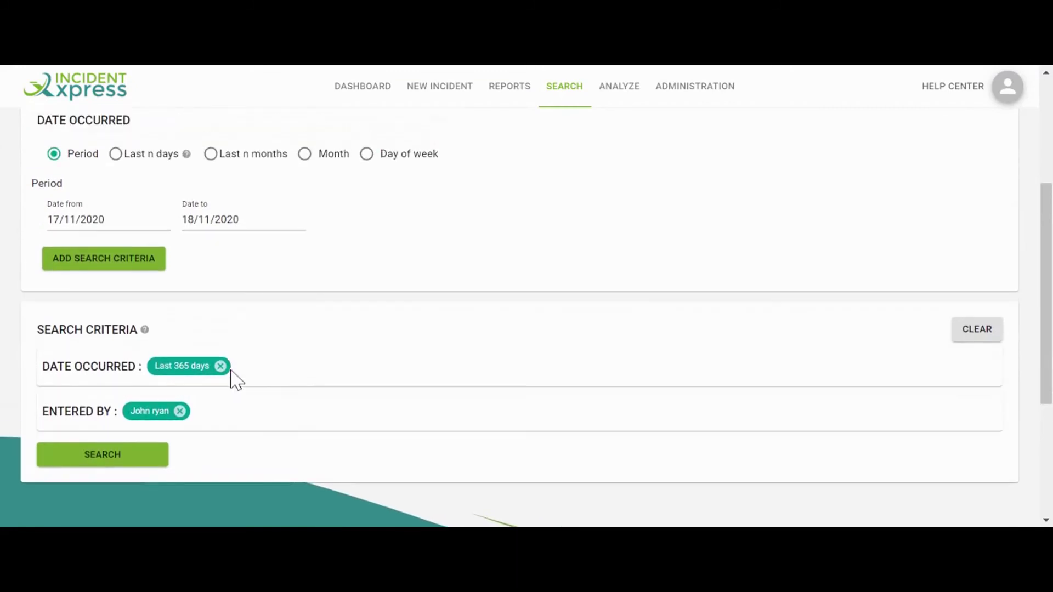
{"action": "scroll", "coordinate": [318, 362], "scroll_direction": "up", "scroll_amount": 2}
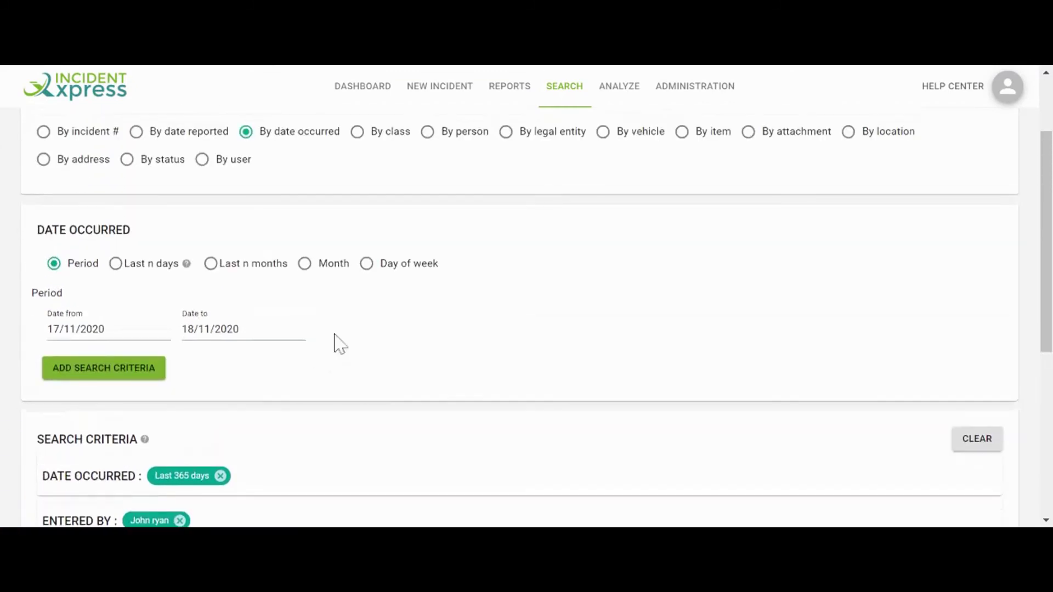
{"action": "scroll", "coordinate": [557, 289], "scroll_direction": "up", "scroll_amount": 2}
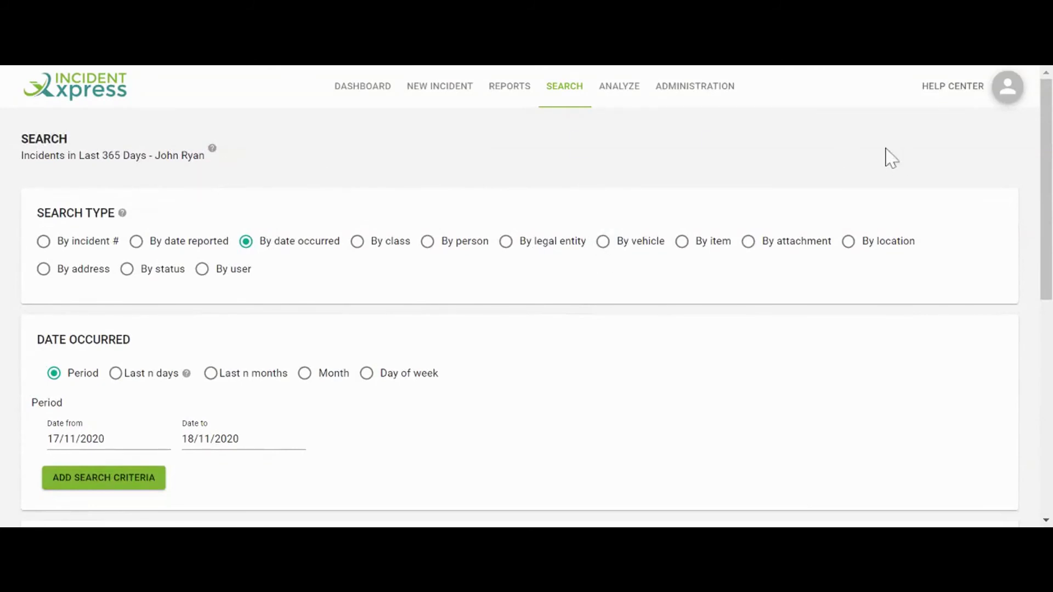
{"action": "left_click", "coordinate": [360, 91]}
Enlarge the Incidents By Class - 2019 chart, drill down through Security to Crime, and close it
{"action": "scroll", "coordinate": [373, 159], "scroll_direction": "down", "scroll_amount": 2}
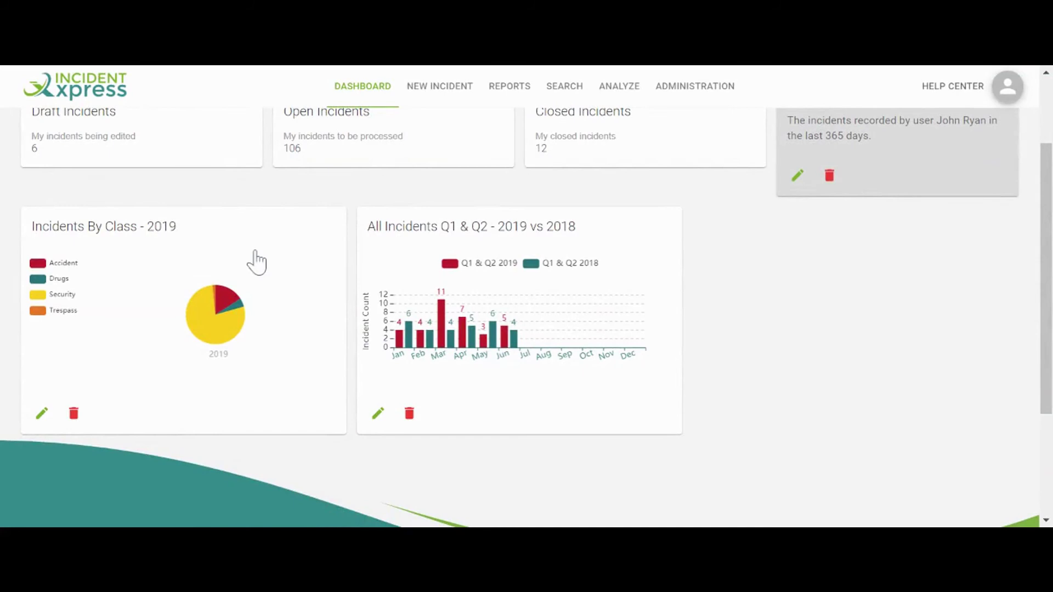
{"action": "left_click", "coordinate": [252, 263]}
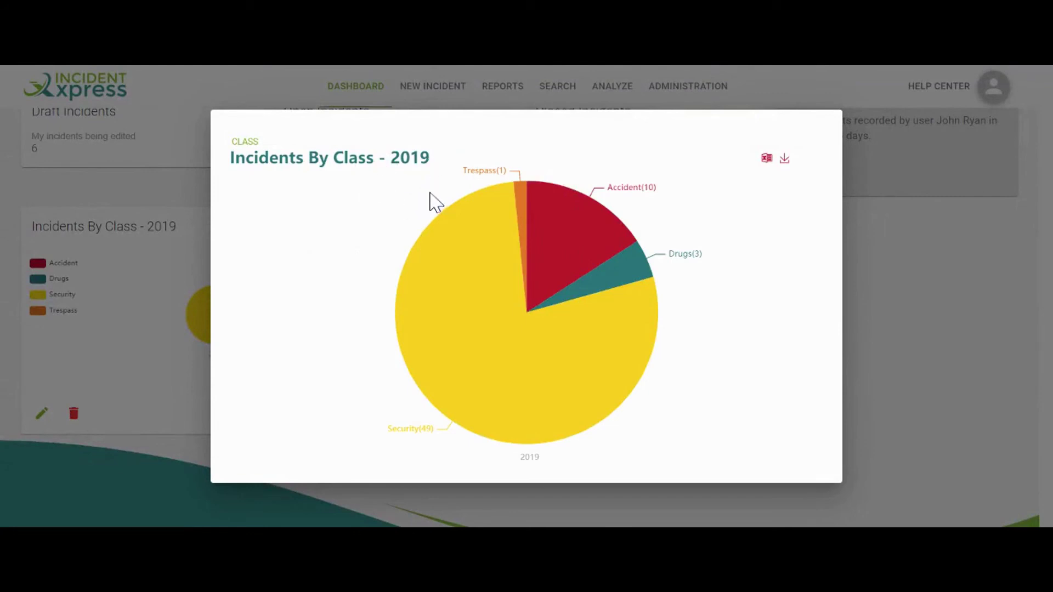
{"action": "mouse_move", "coordinate": [470, 266]}
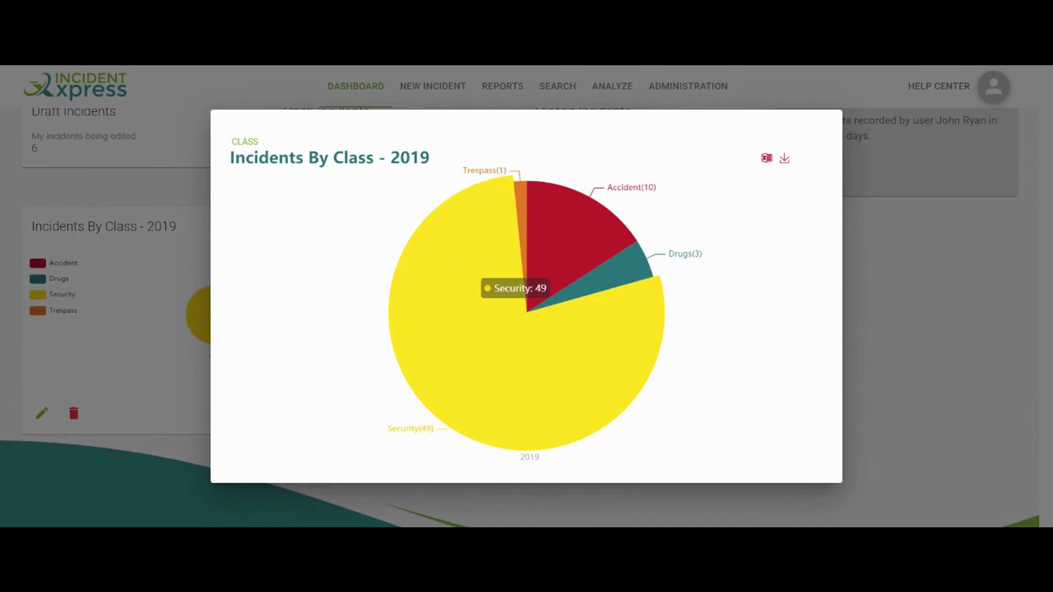
{"action": "left_click", "coordinate": [469, 277]}
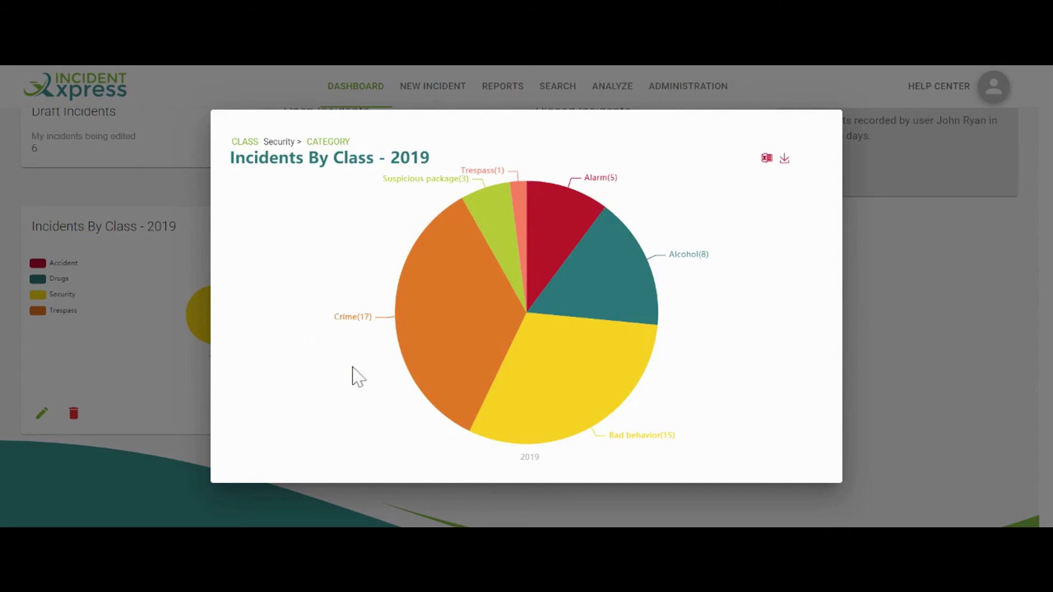
{"action": "mouse_move", "coordinate": [426, 396]}
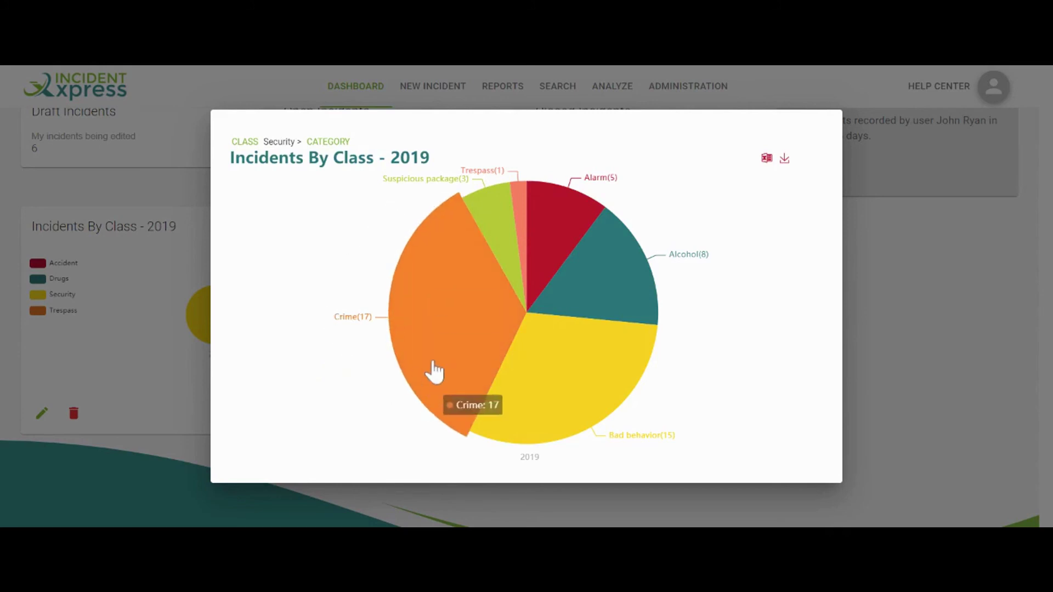
{"action": "left_click", "coordinate": [440, 334]}
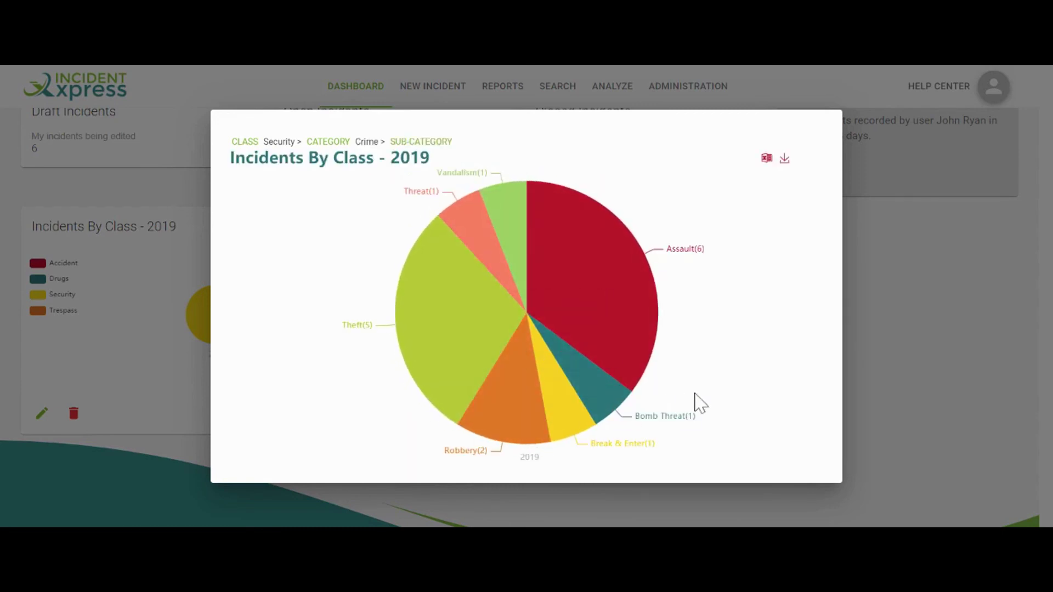
{"action": "left_click", "coordinate": [930, 297]}
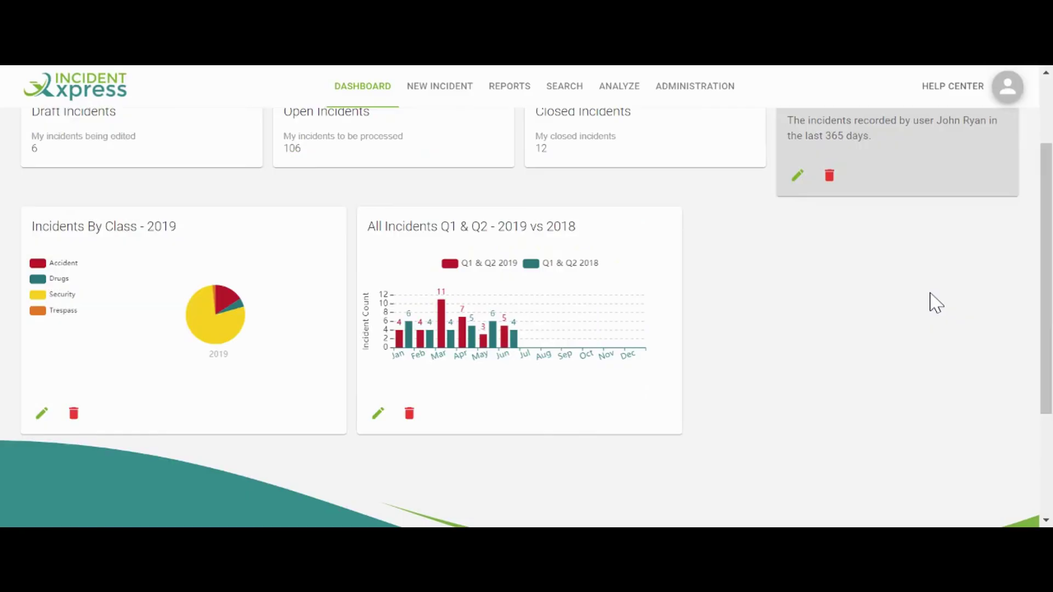
Open the Incidents By Class - 2019 chart for editing, review its report settings, and return to the dashboard
{"action": "scroll", "coordinate": [926, 294], "scroll_direction": "up", "scroll_amount": 1}
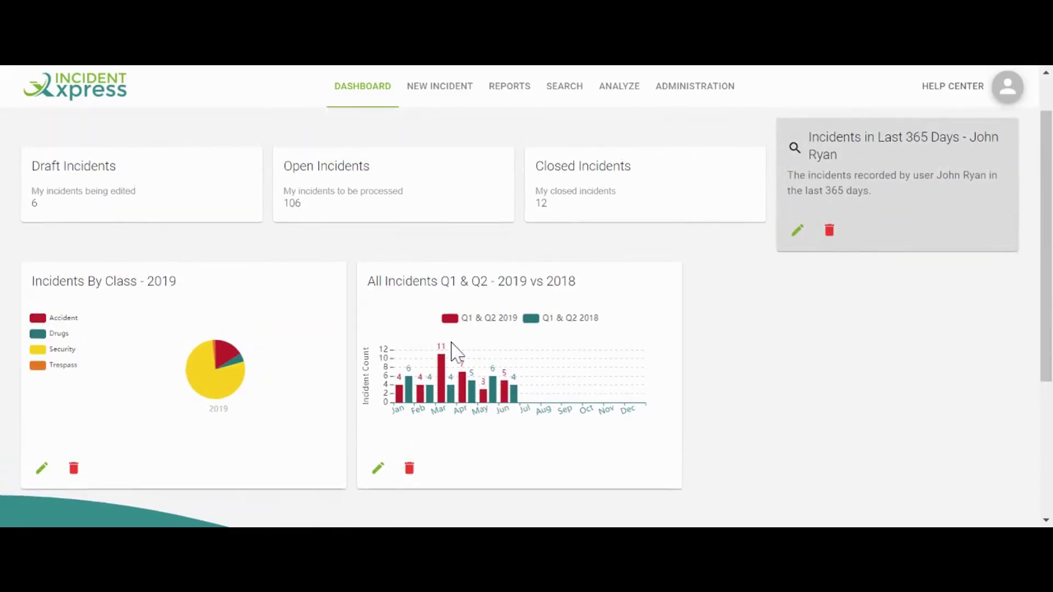
{"action": "left_click", "coordinate": [42, 469]}
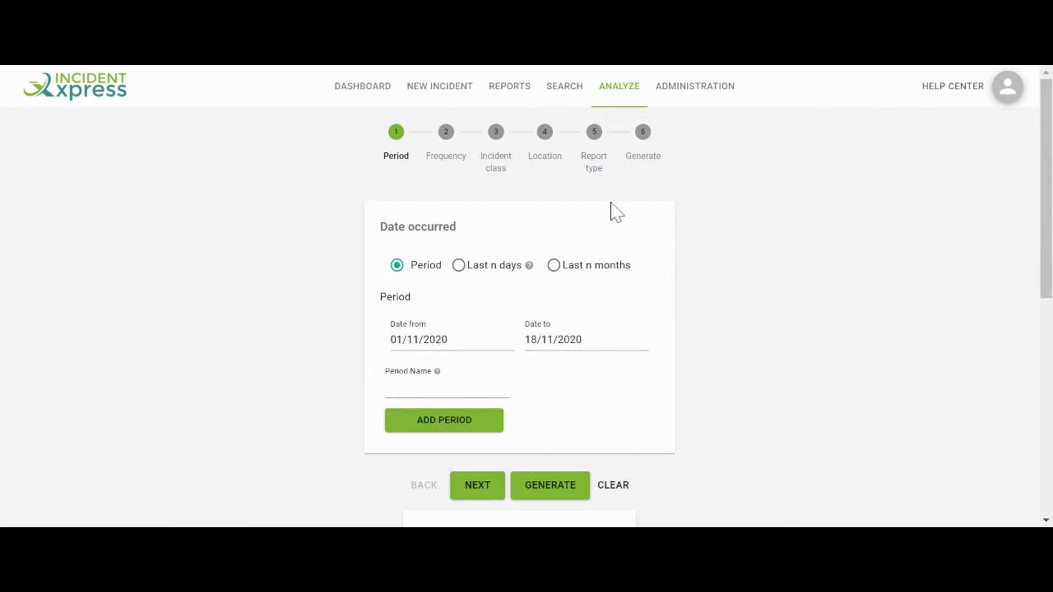
{"action": "scroll", "coordinate": [598, 247], "scroll_direction": "down", "scroll_amount": 2}
{"action": "scroll", "coordinate": [598, 246], "scroll_direction": "down", "scroll_amount": 4}
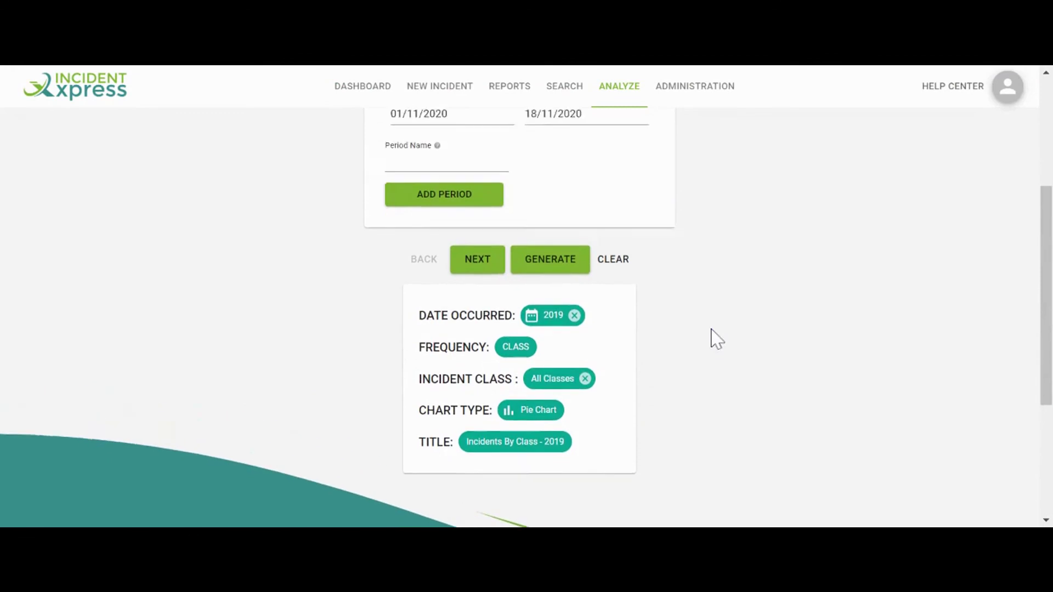
{"action": "scroll", "coordinate": [713, 340], "scroll_direction": "up", "scroll_amount": 3}
{"action": "scroll", "coordinate": [717, 340], "scroll_direction": "up", "scroll_amount": 2}
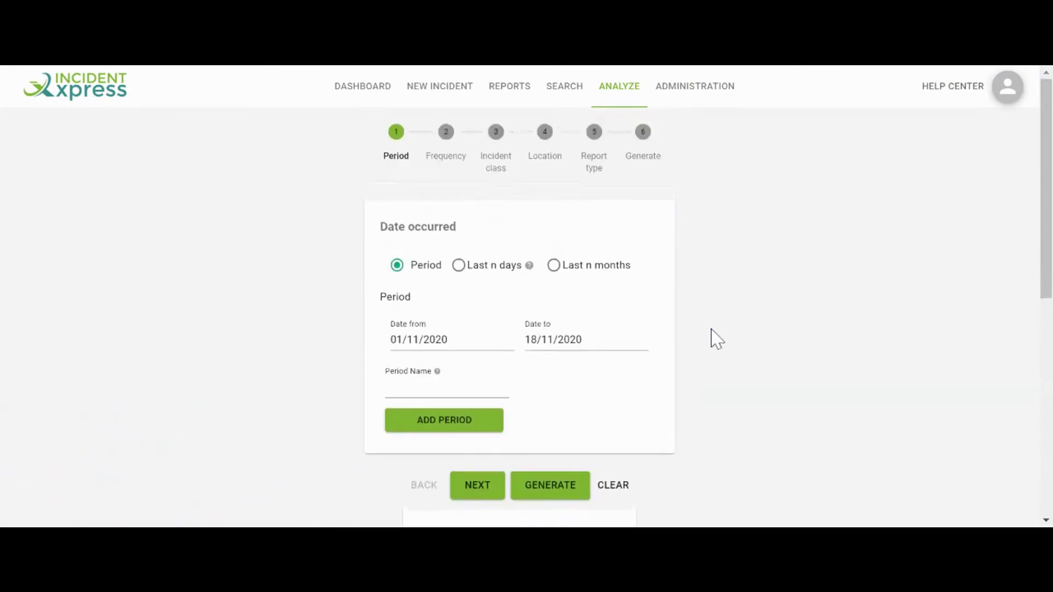
{"action": "scroll", "coordinate": [698, 340], "scroll_direction": "down", "scroll_amount": 4}
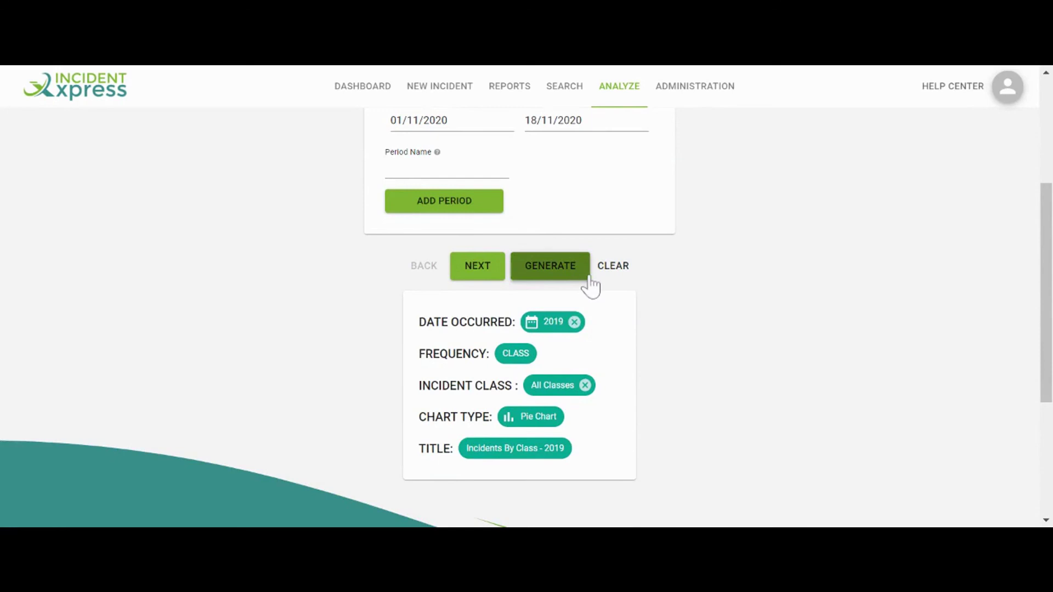
{"action": "scroll", "coordinate": [588, 282], "scroll_direction": "up", "scroll_amount": 2}
{"action": "scroll", "coordinate": [601, 291], "scroll_direction": "up", "scroll_amount": 3}
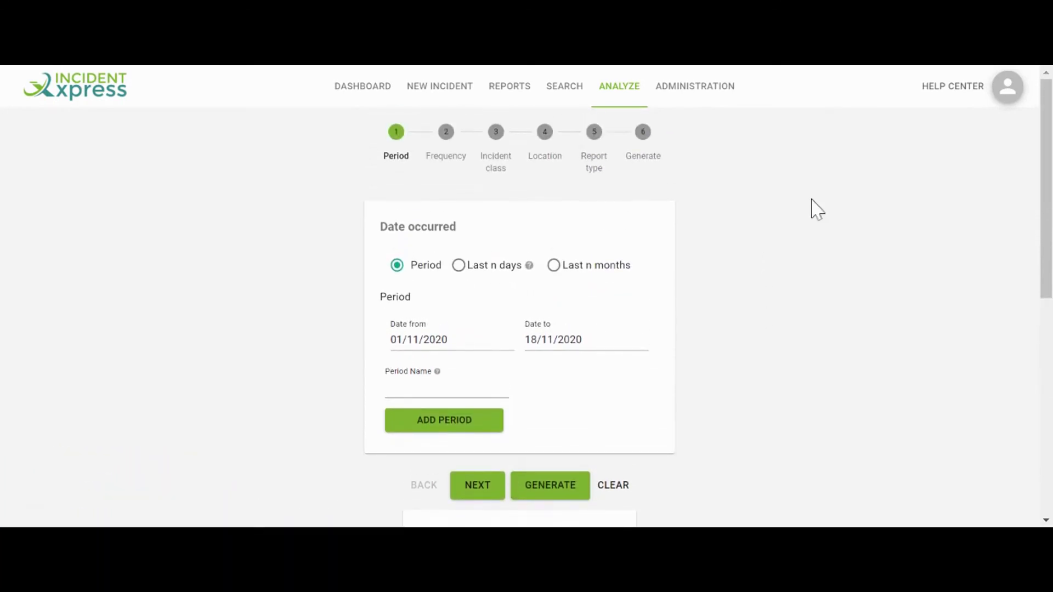
{"action": "left_click", "coordinate": [352, 87]}
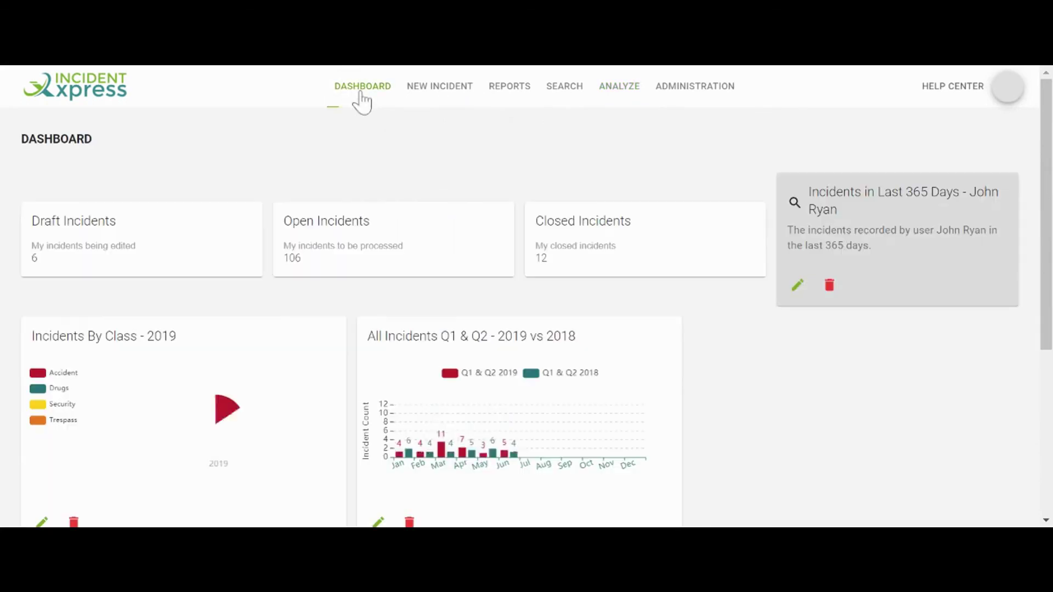
{"action": "scroll", "coordinate": [630, 230], "scroll_direction": "down", "scroll_amount": 2}
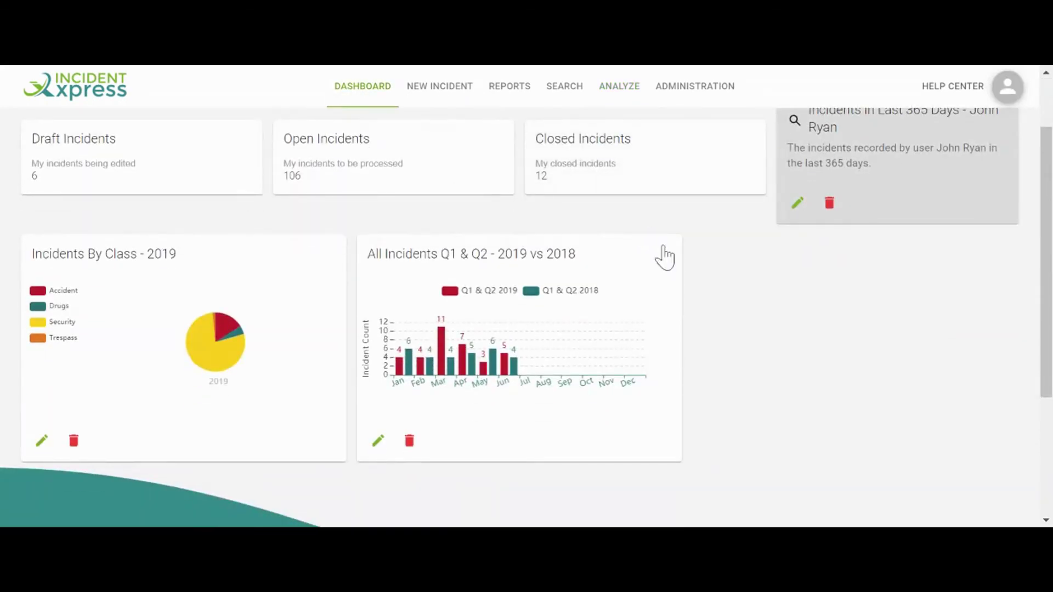
{"action": "scroll", "coordinate": [704, 271], "scroll_direction": "up", "scroll_amount": 2}
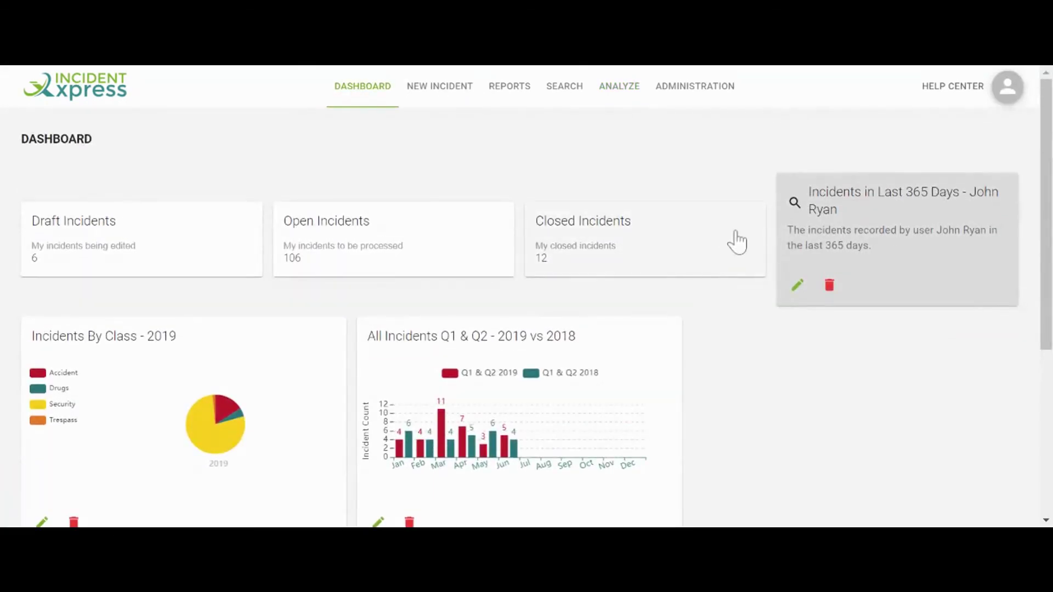